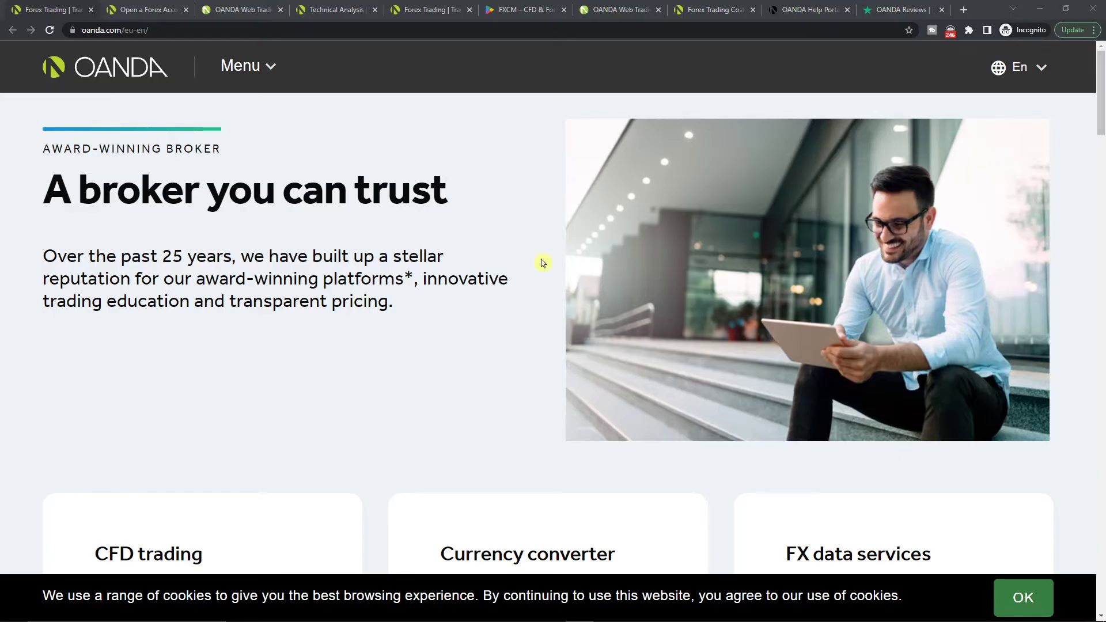
scroll(198, 328, "down", 2)
scroll(233, 334, "up", 2)
- View the demo application confirmation page, then launch the OANDA web trading platform
left_click(157, 8)
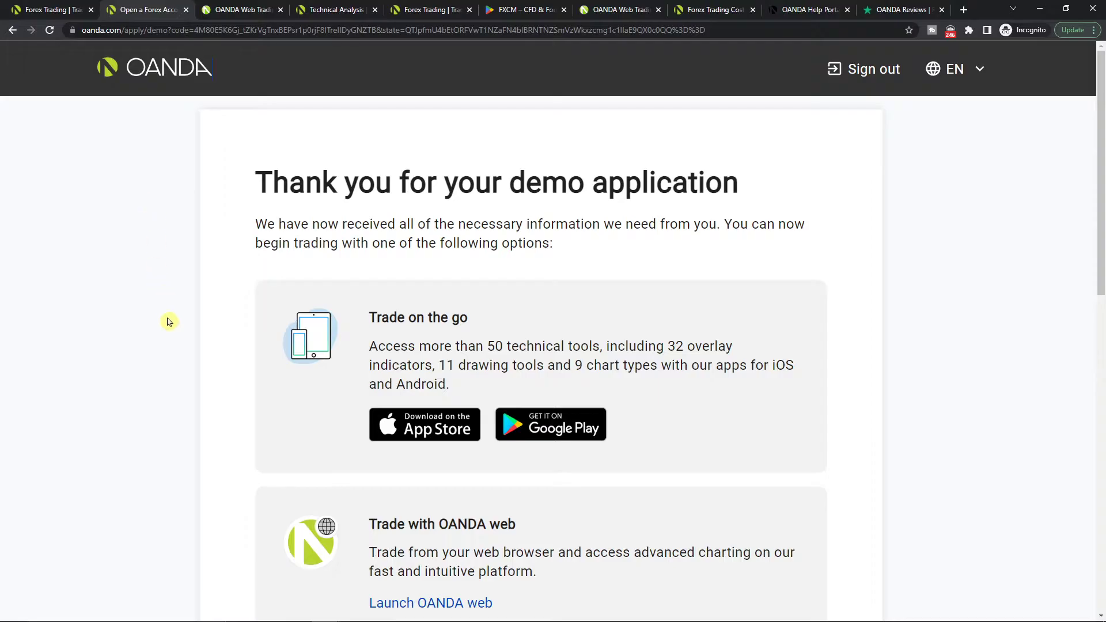
scroll(169, 322, "down", 1)
scroll(229, 314, "down", 1)
scroll(229, 314, "down", 1)
scroll(231, 314, "down", 1)
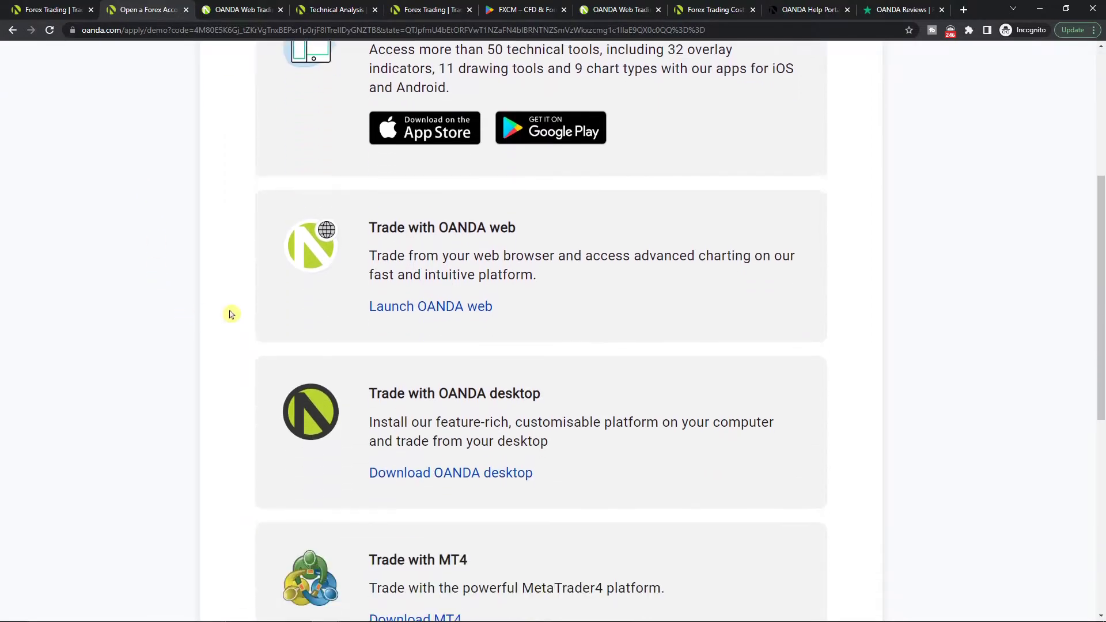
scroll(231, 314, "up", 1)
scroll(231, 312, "down", 1)
scroll(230, 309, "down", 1)
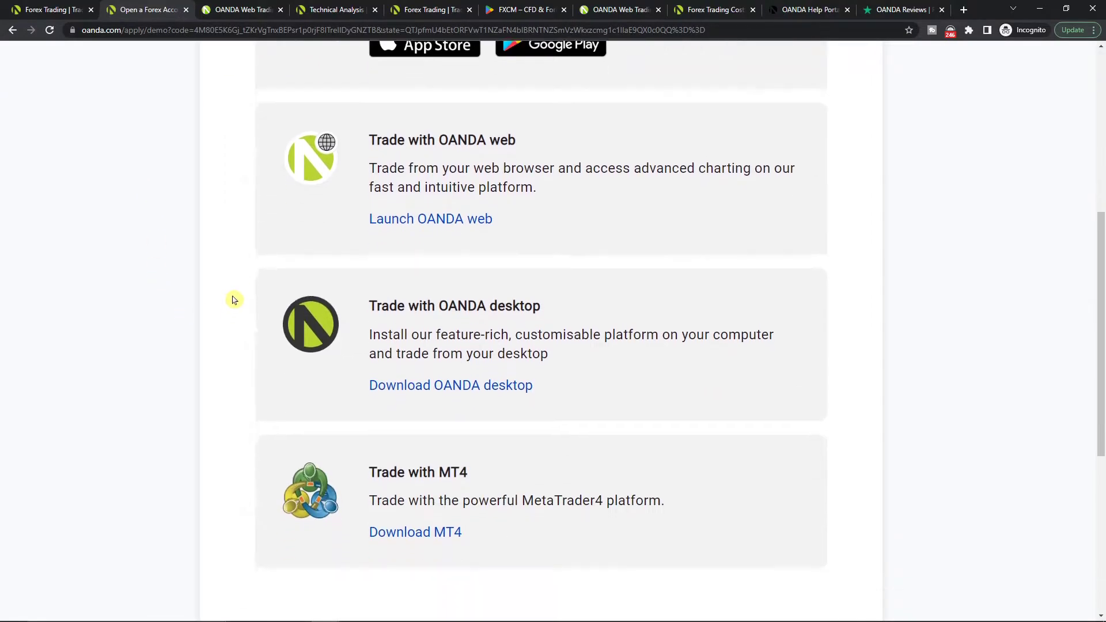
scroll(536, 317, "up", 3)
scroll(511, 347, "down", 2)
scroll(496, 380, "down", 1)
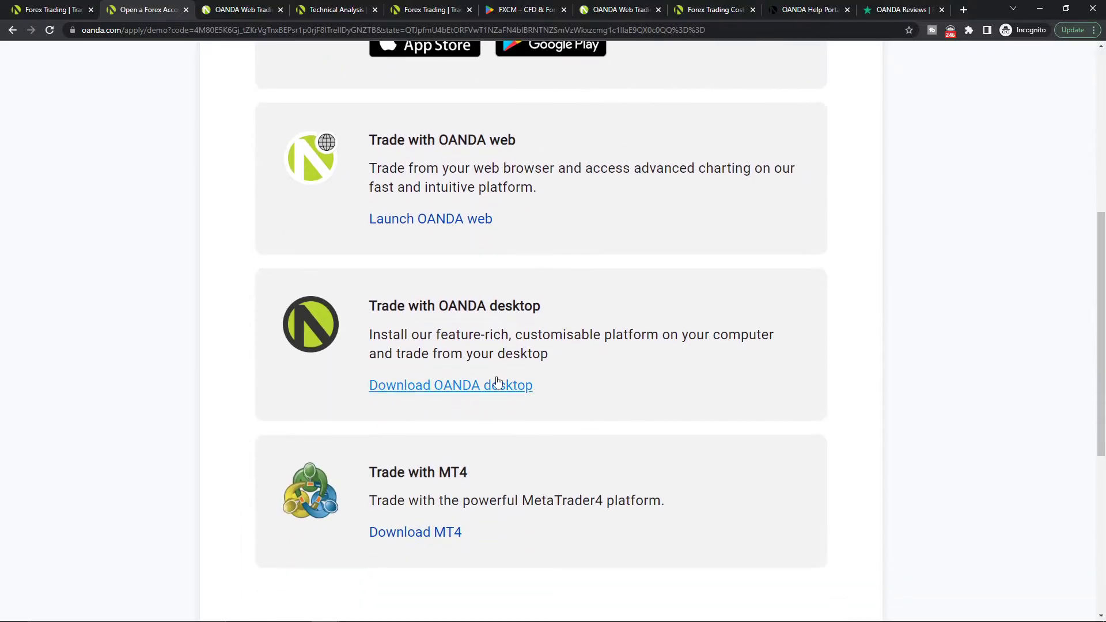
left_click(255, 15)
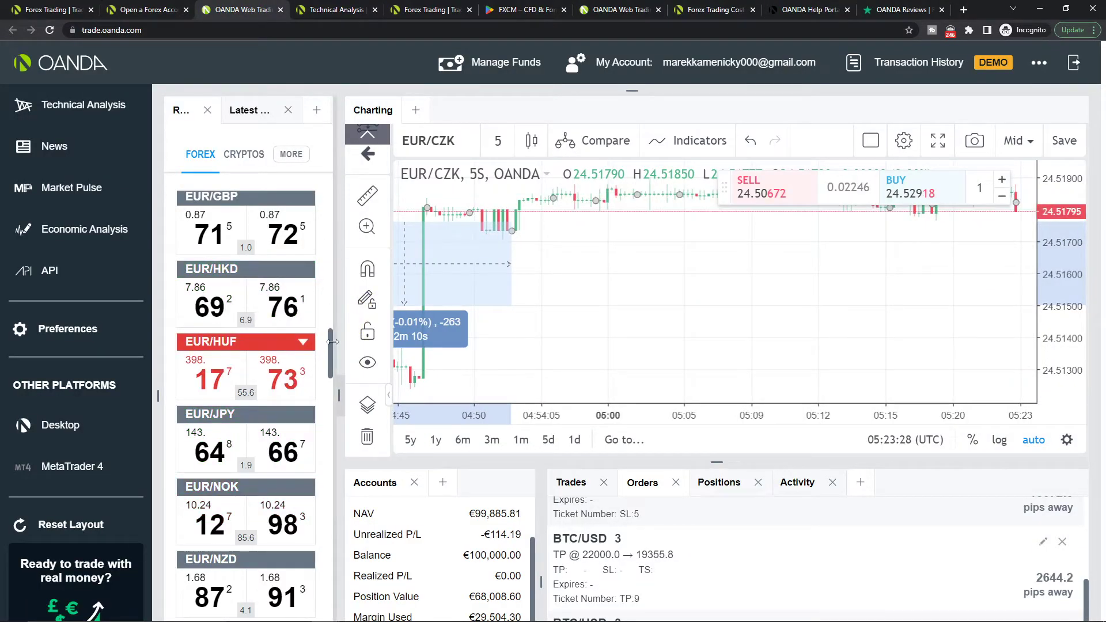
- Resize the rates panel divider so only Forex remains beside the More dropdown
mouse_move(333, 342)
left_mouse_down()
mouse_move(366, 358)
mouse_move(334, 360)
left_mouse_up()
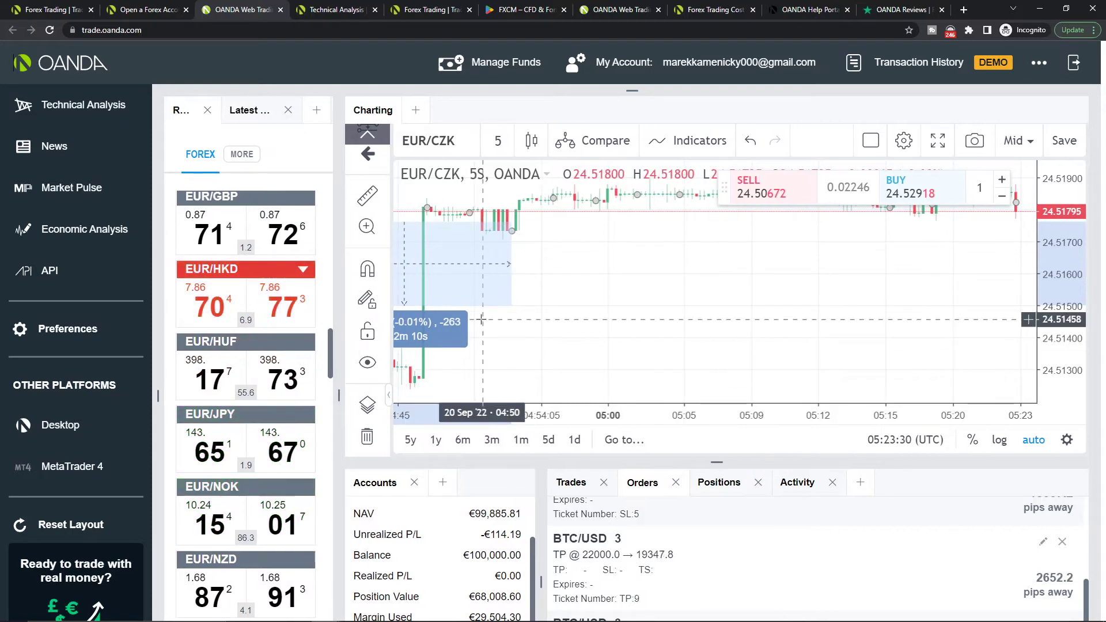
scroll(78, 174, "down", 2)
scroll(159, 179, "up", 2)
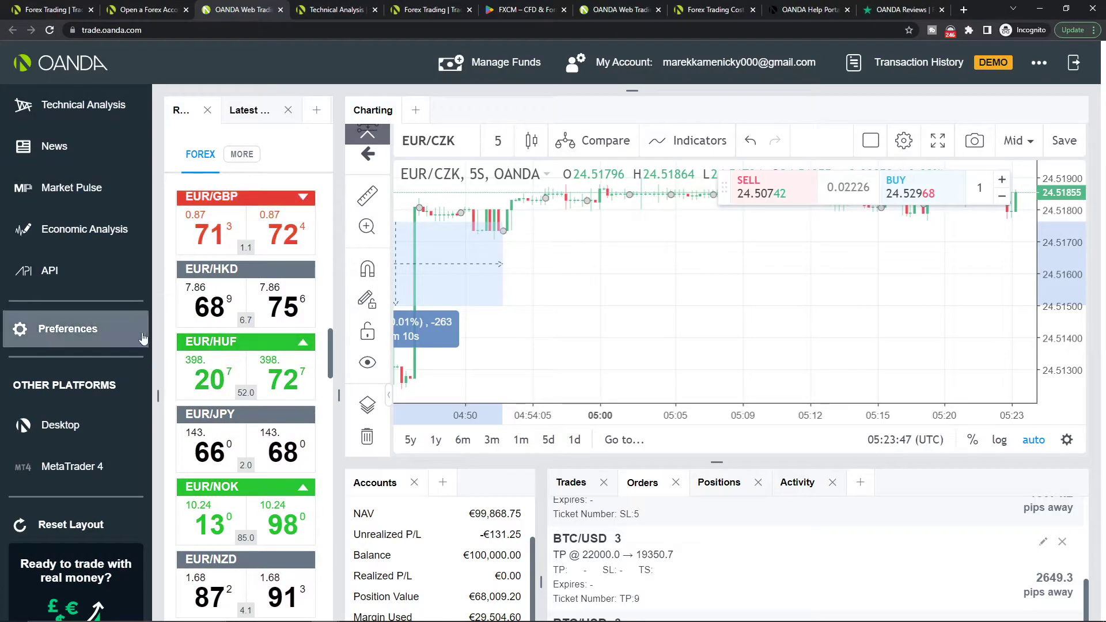
left_click(112, 346)
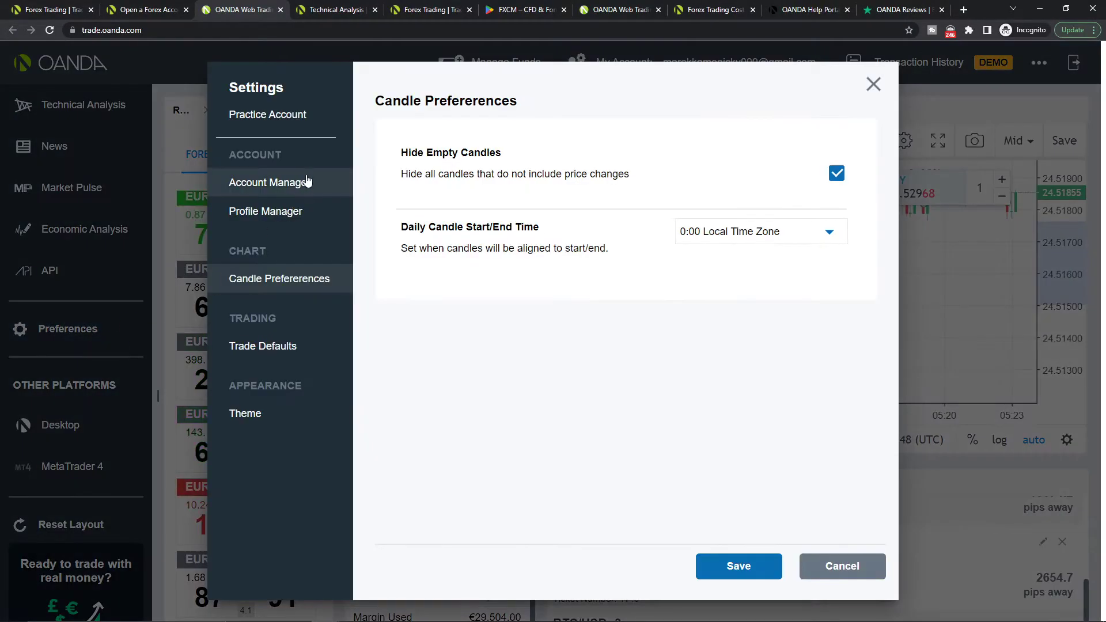
left_click(264, 184)
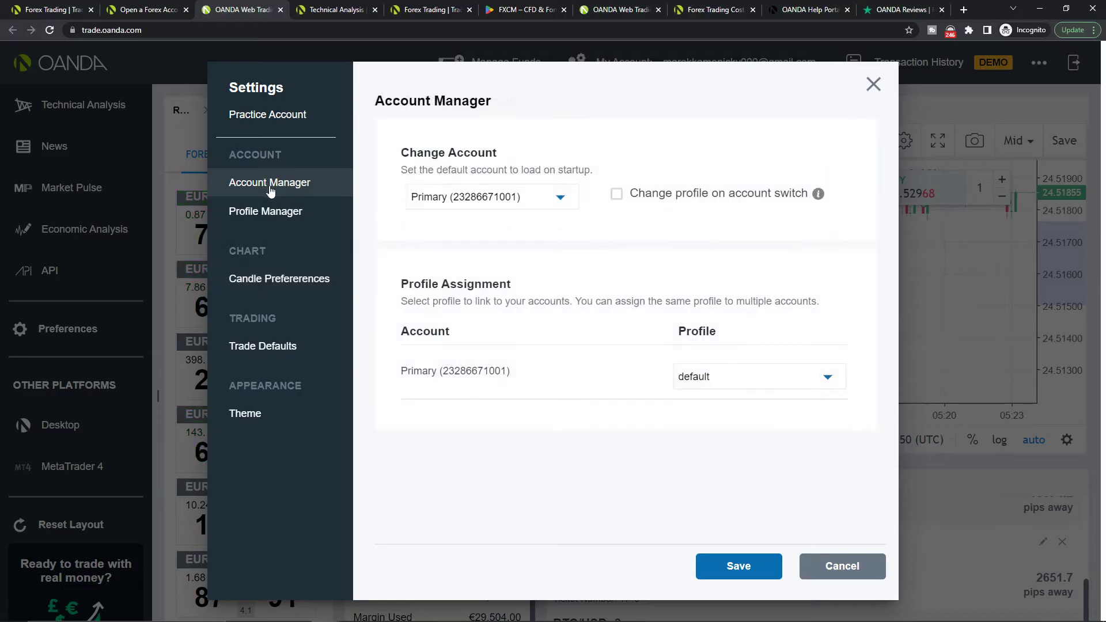
left_click(338, 344)
scroll(651, 366, "down", 3)
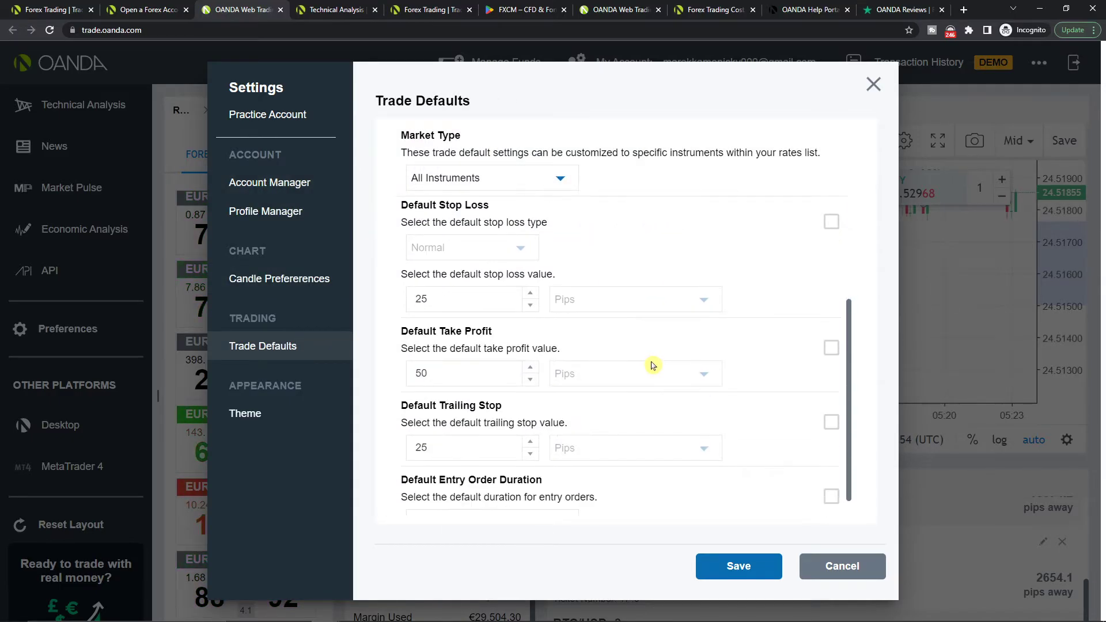
scroll(651, 366, "up", 3)
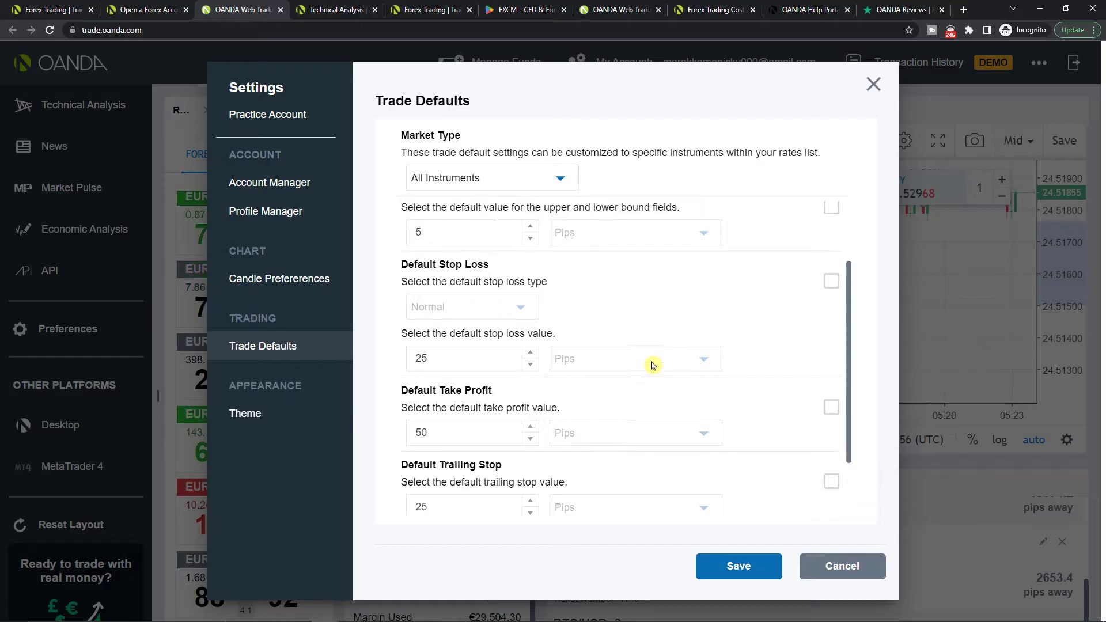
left_click(874, 84)
scroll(304, 255, "up", 2)
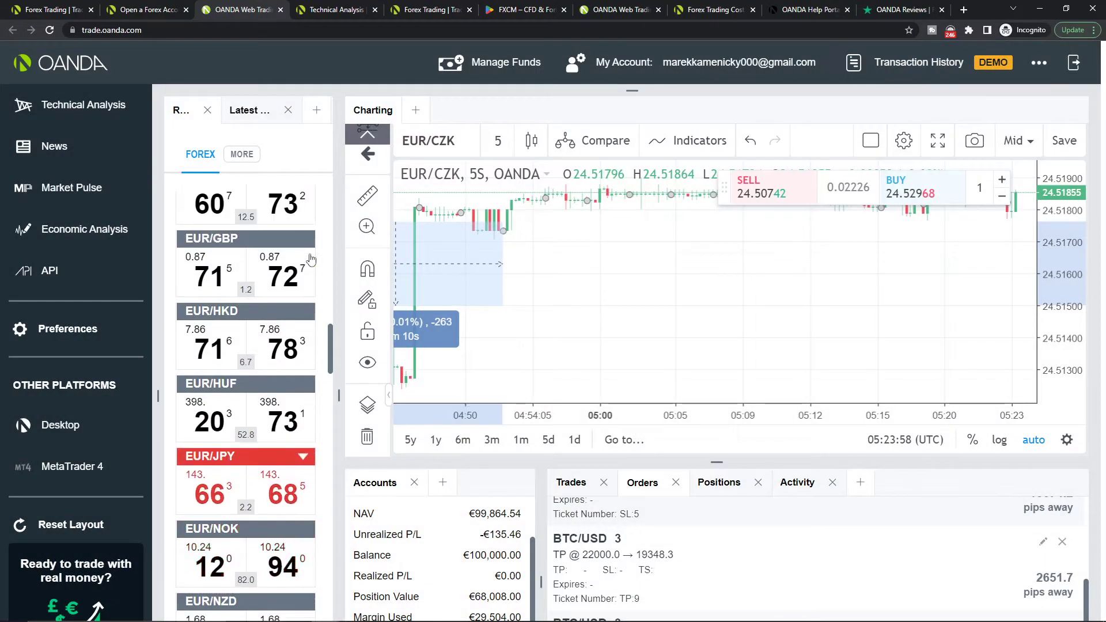
scroll(303, 255, "up", 2)
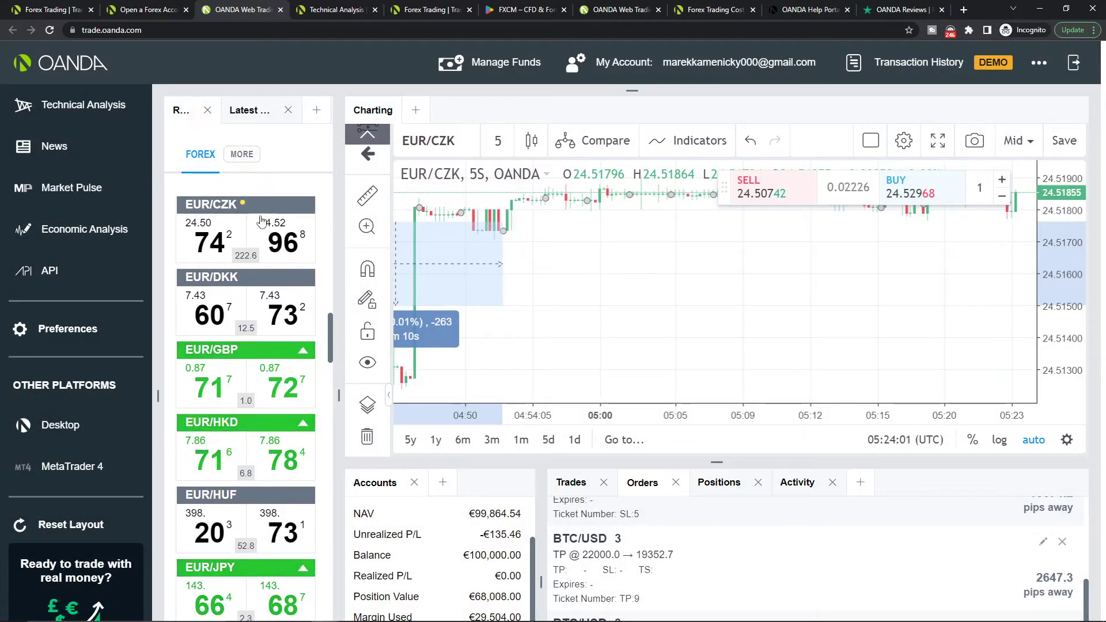
scroll(225, 434, "up", 3)
scroll(229, 363, "up", 5)
- Browse the Favorites, Indices and Forex rate categories in the MORE dropdown
left_click(238, 154)
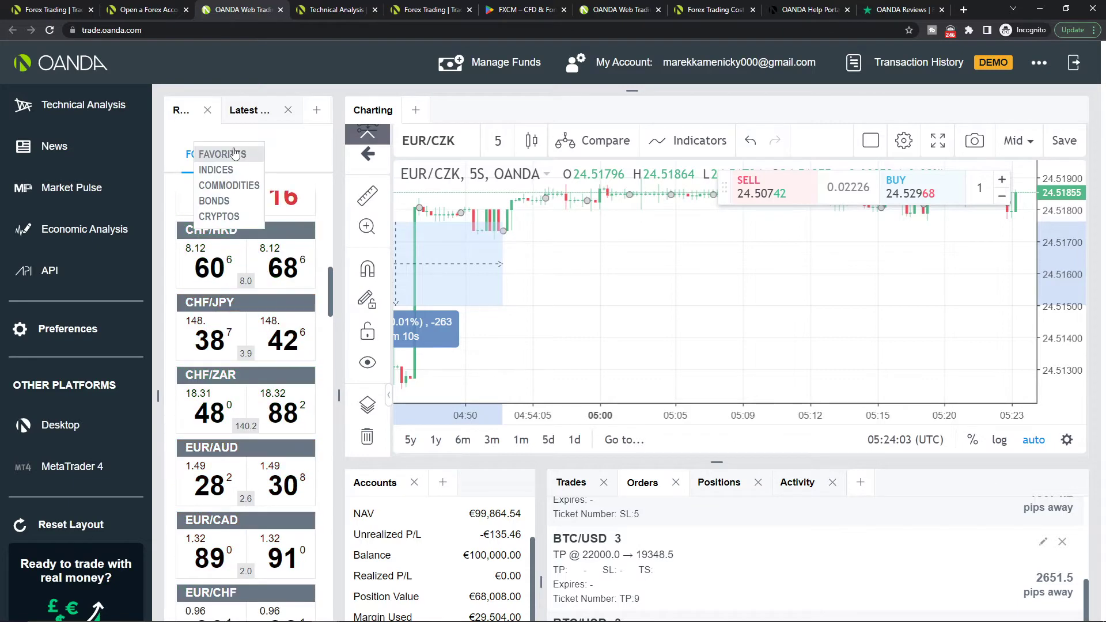
left_click(235, 155)
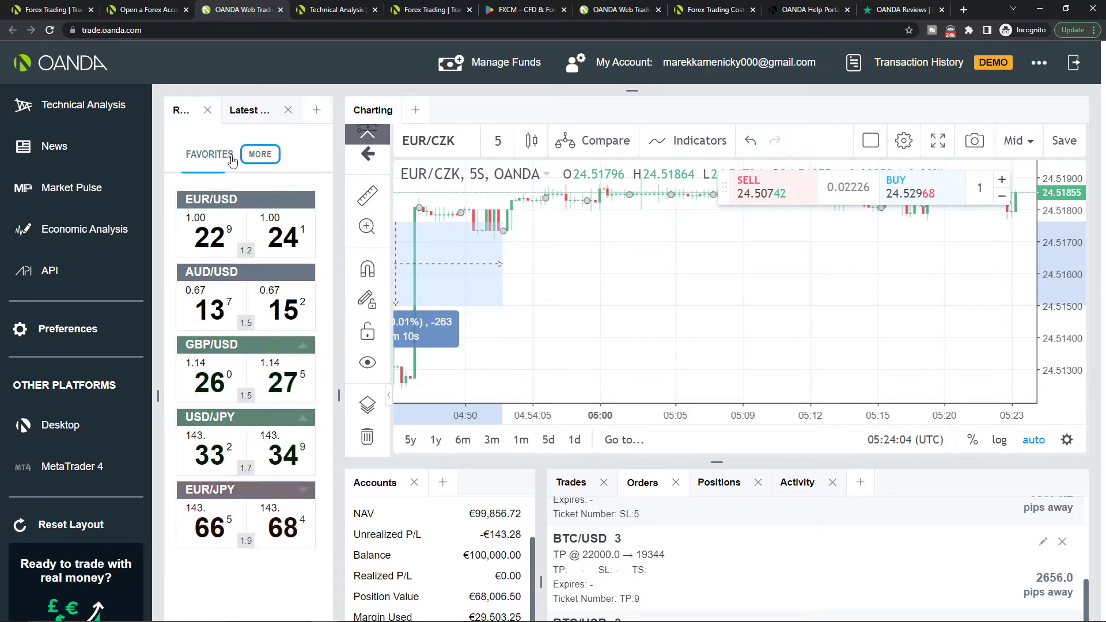
left_click(273, 158)
left_click(255, 169)
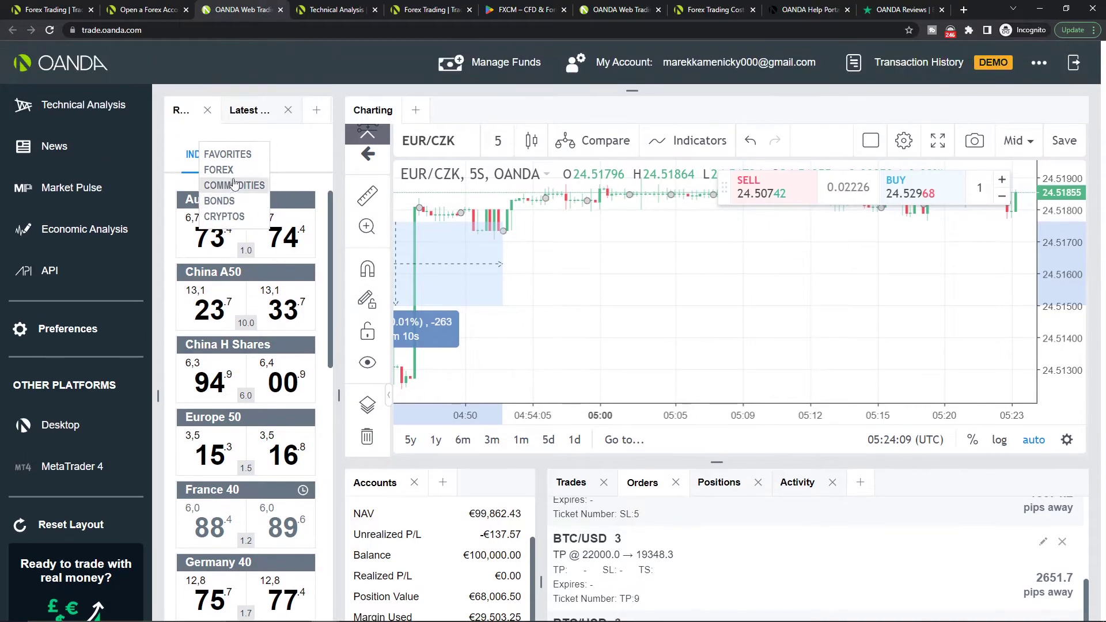
left_click(232, 171)
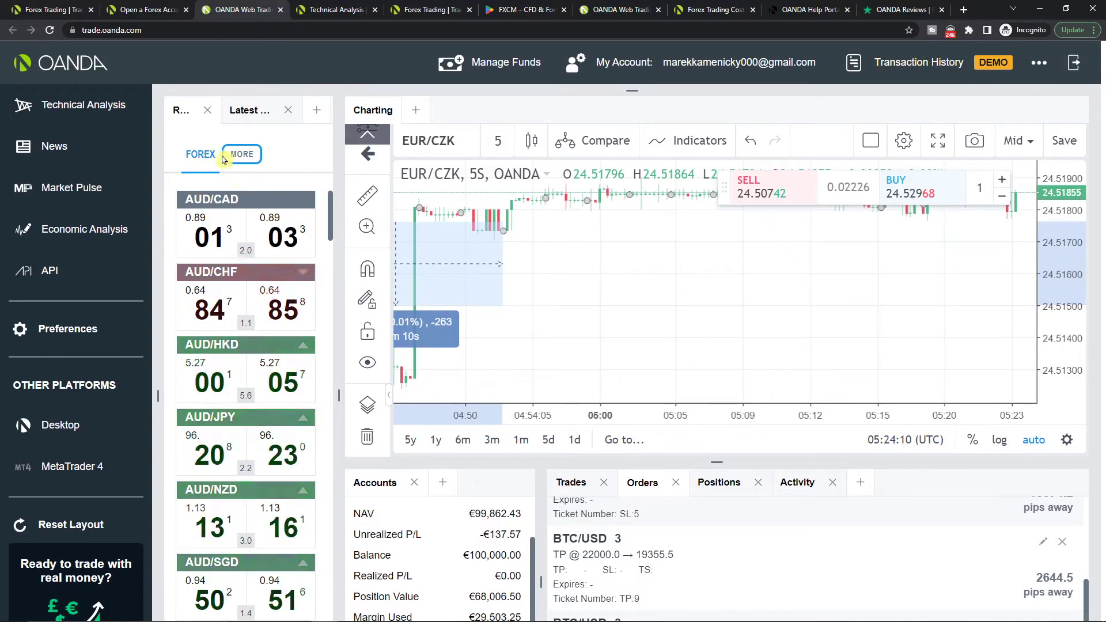
scroll(246, 342, "down", 3)
scroll(246, 342, "up", 2)
scroll(246, 341, "up", 1)
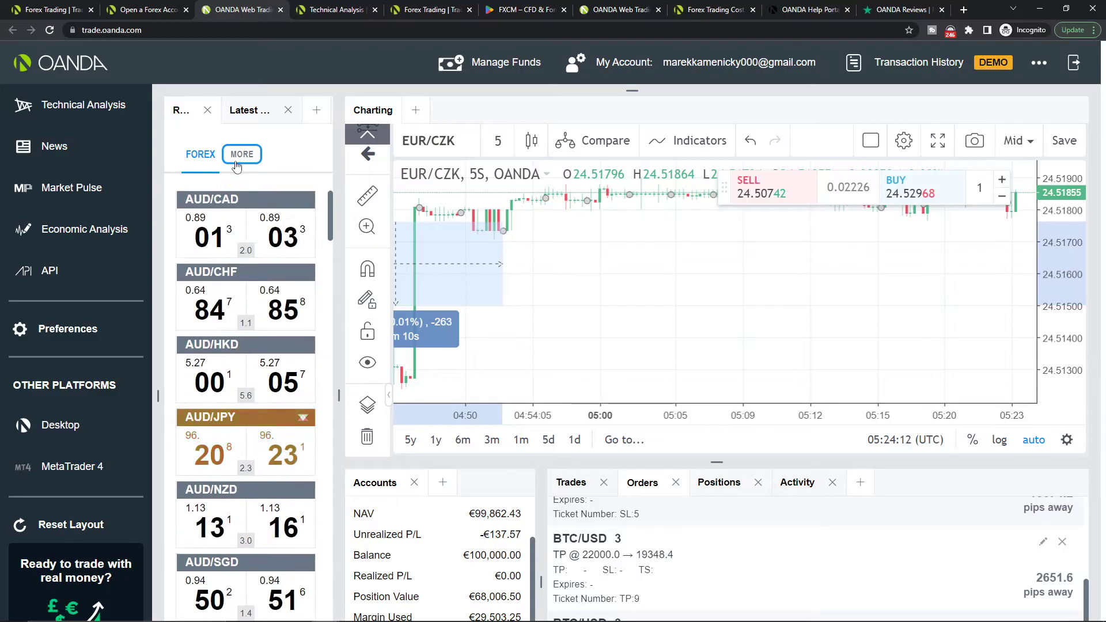
- Return the rates panel to Favorites and show the list of addable panels
left_click(207, 154)
left_click(238, 165)
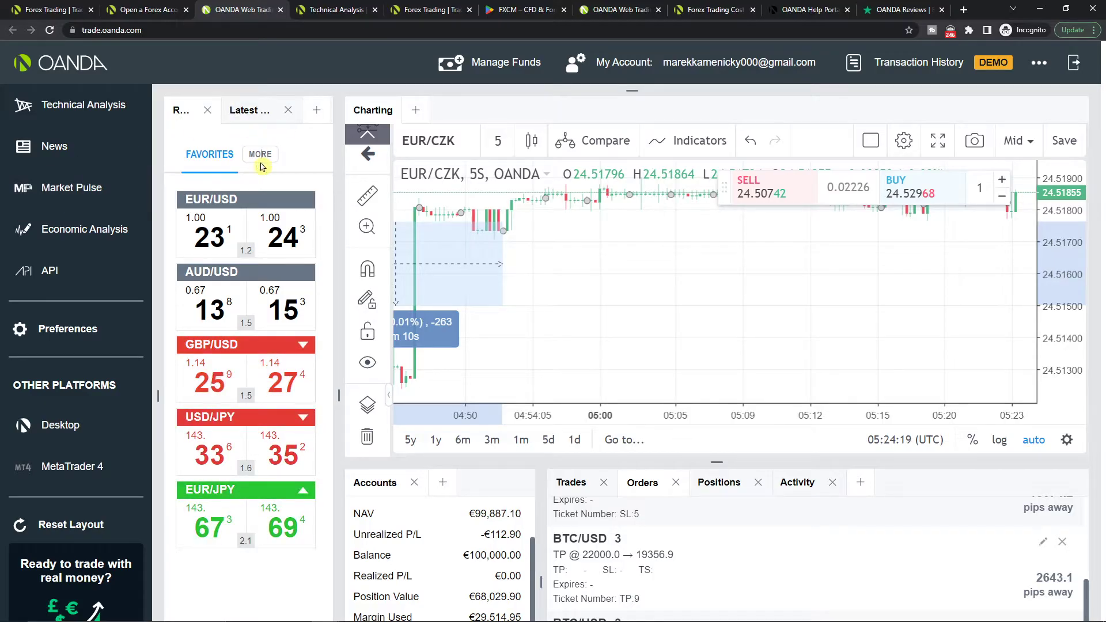
left_click(317, 112)
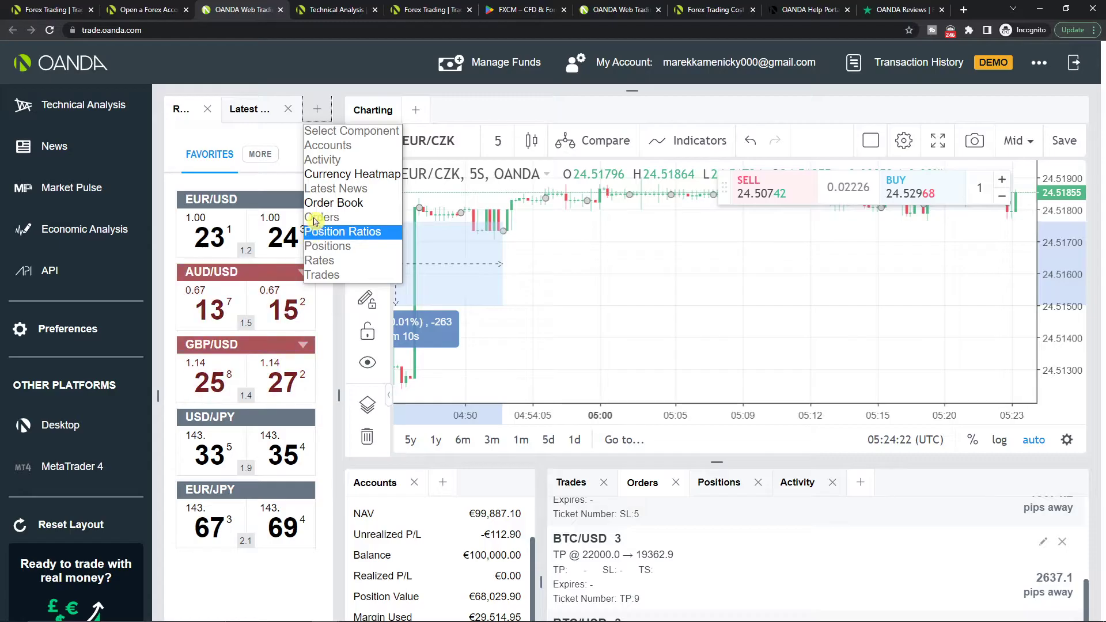
- Add a Currency Heatmap panel, glance at Latest News, return to Rates, and chart EUR/USD
left_click(326, 186)
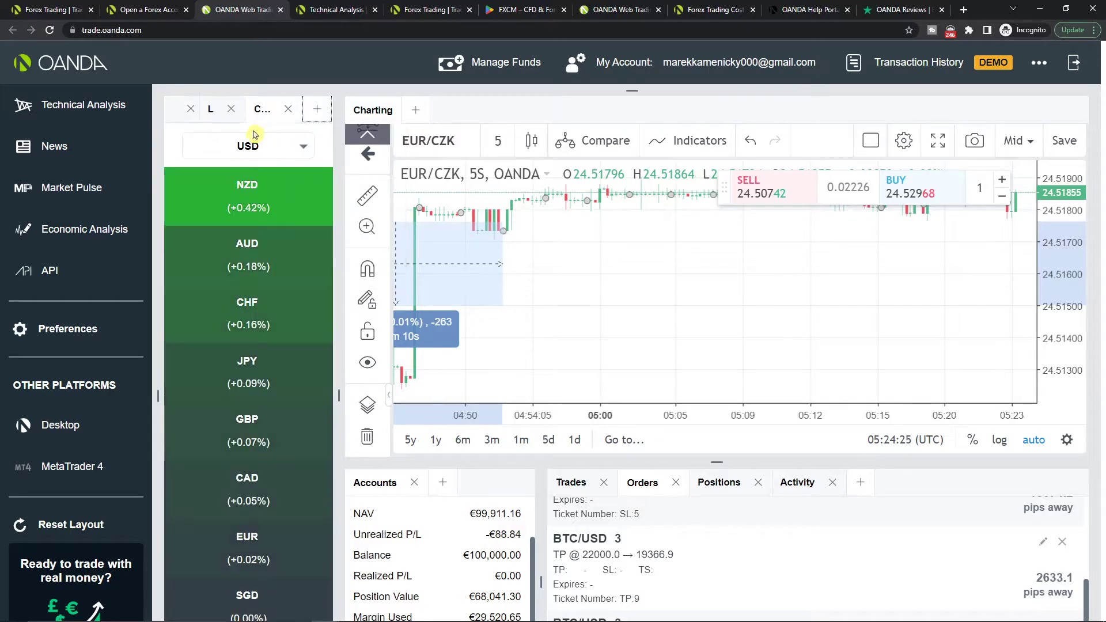
scroll(217, 254, "down", 1)
scroll(212, 105, "up", 1)
left_click(212, 107)
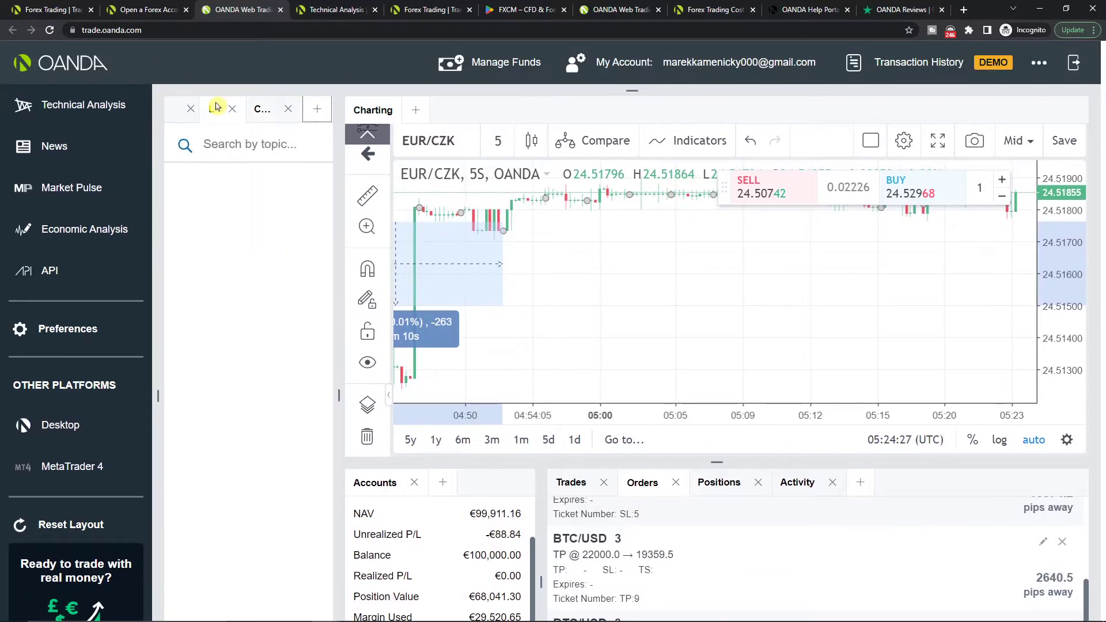
scroll(270, 307, "down", 1)
scroll(271, 308, "up", 1)
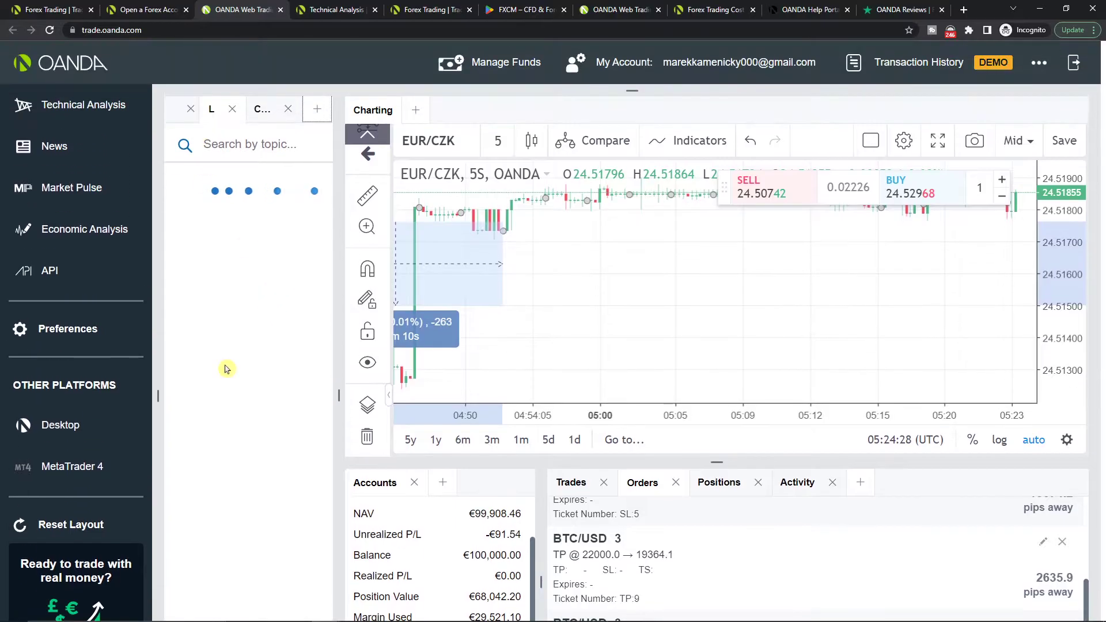
left_click(179, 113)
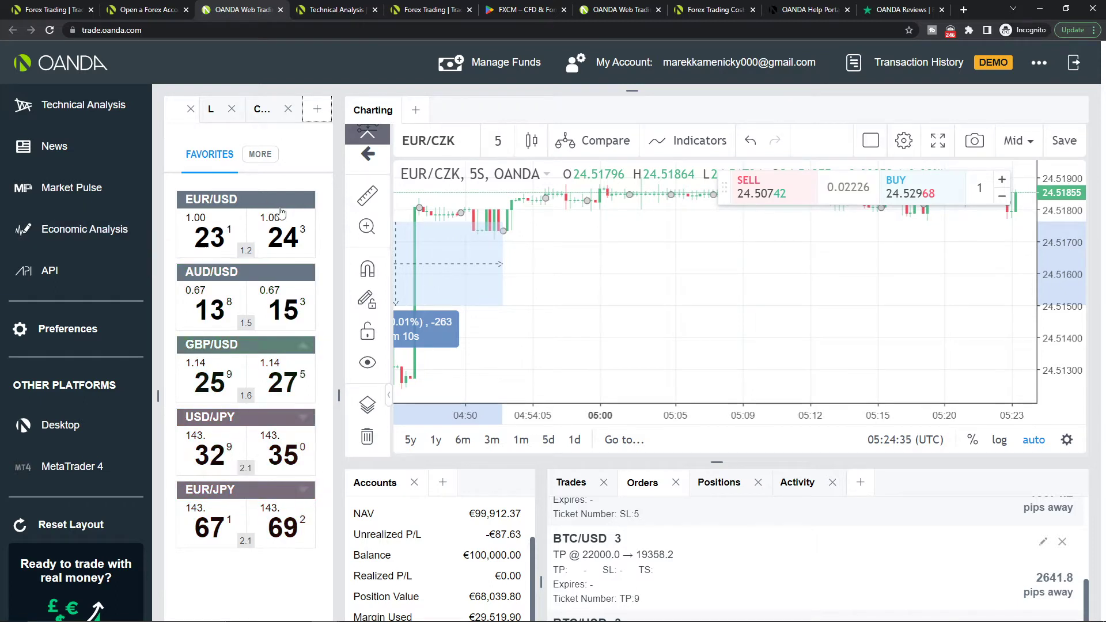
left_click(264, 212)
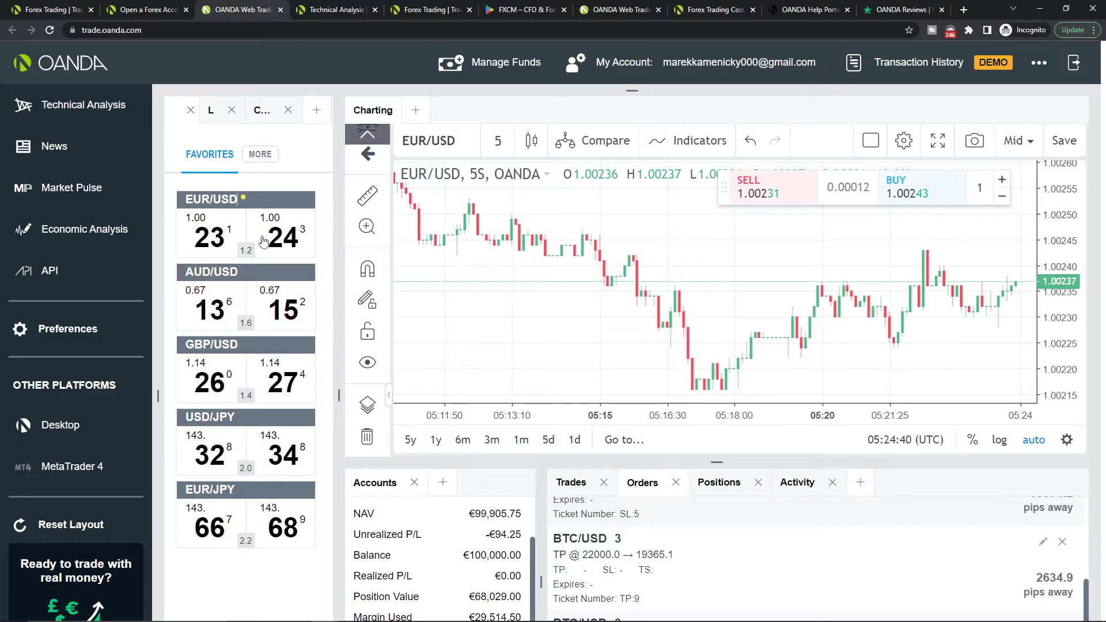
- Start a EUR/USD buy order, compare the Limit and Stop order types, and keep Market
left_click(290, 242)
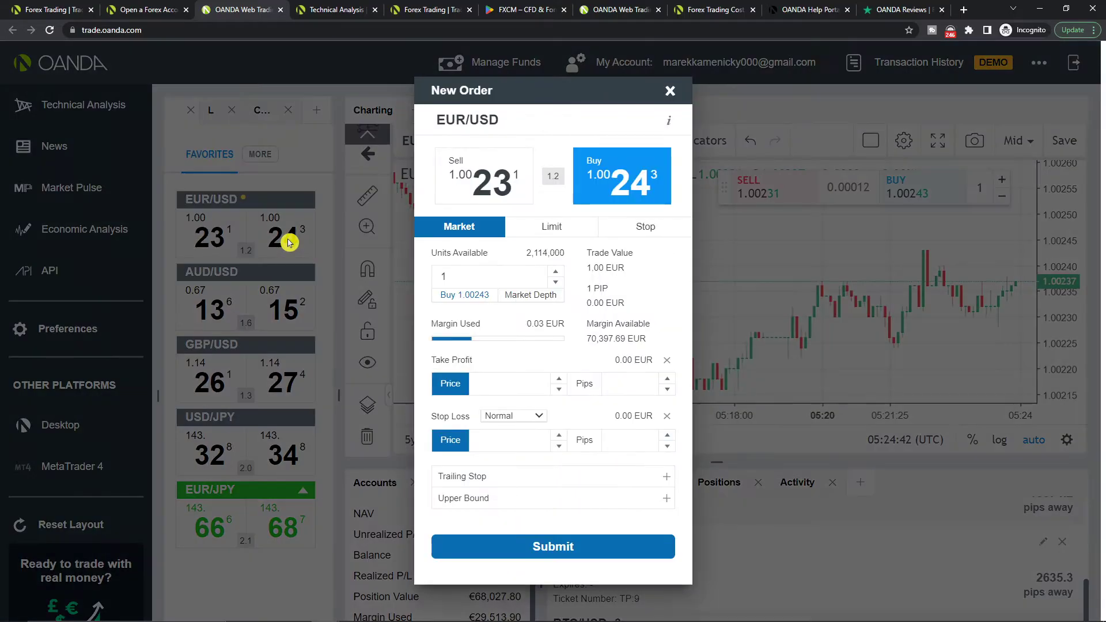
left_click(524, 227)
left_click(484, 230)
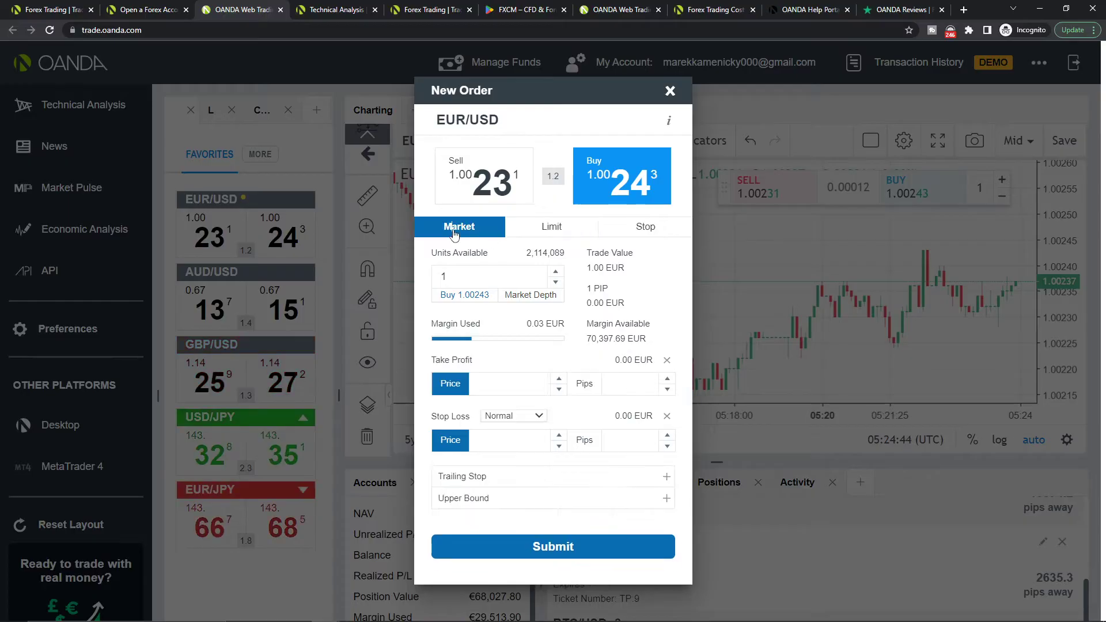
left_click(582, 231)
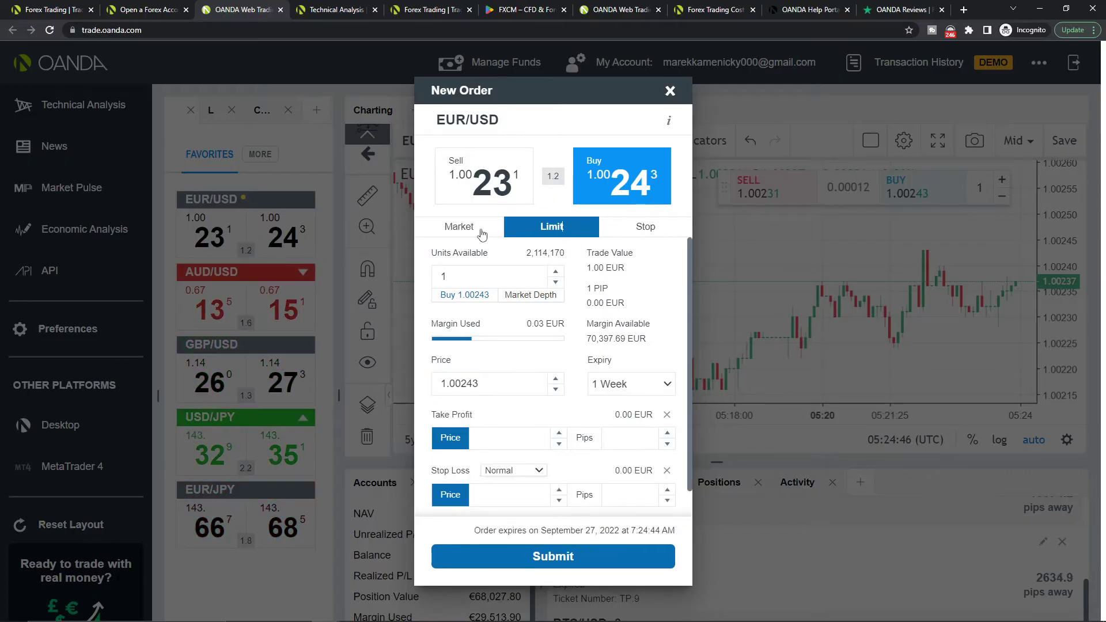
left_click(482, 233)
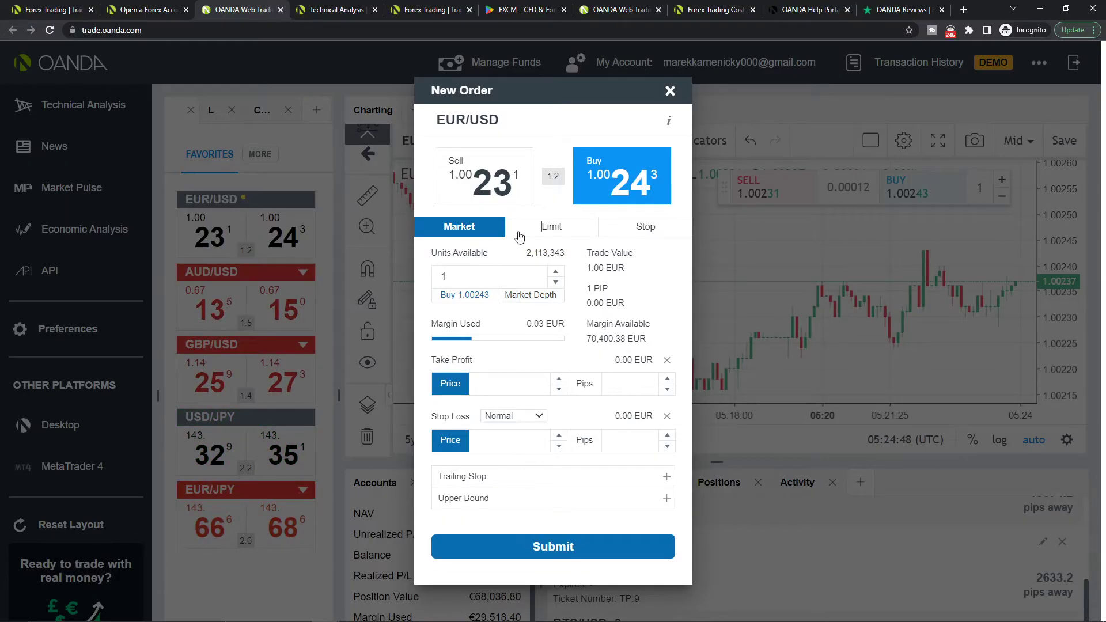
left_click(544, 233)
left_click(620, 232)
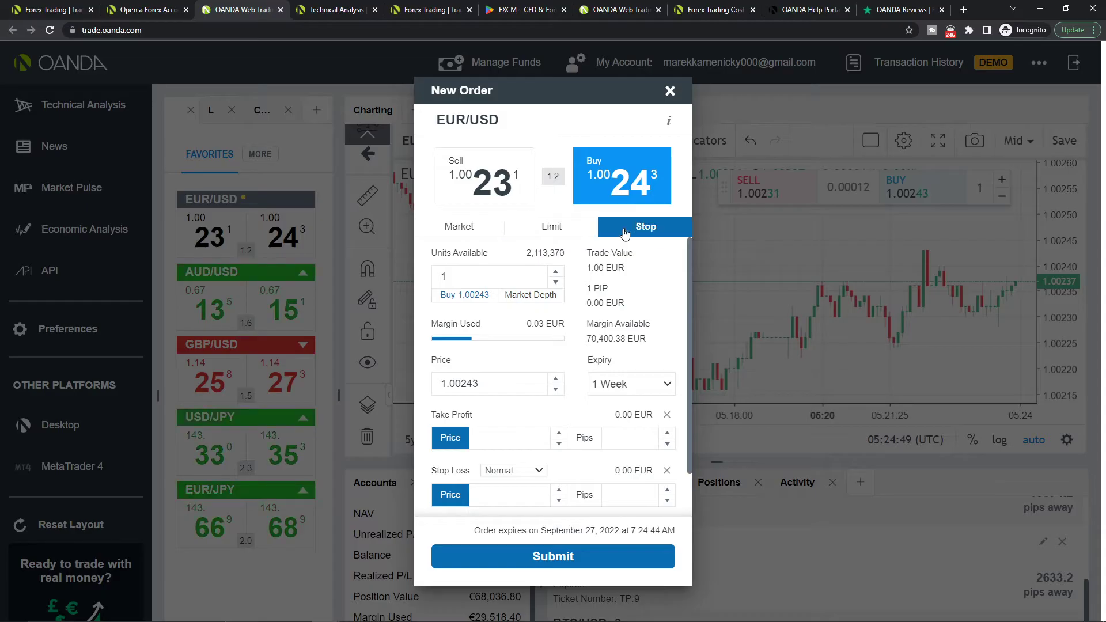
left_click(492, 234)
- Set the order to 1,000 units and review its Market Depth buy prices
double_click(472, 269)
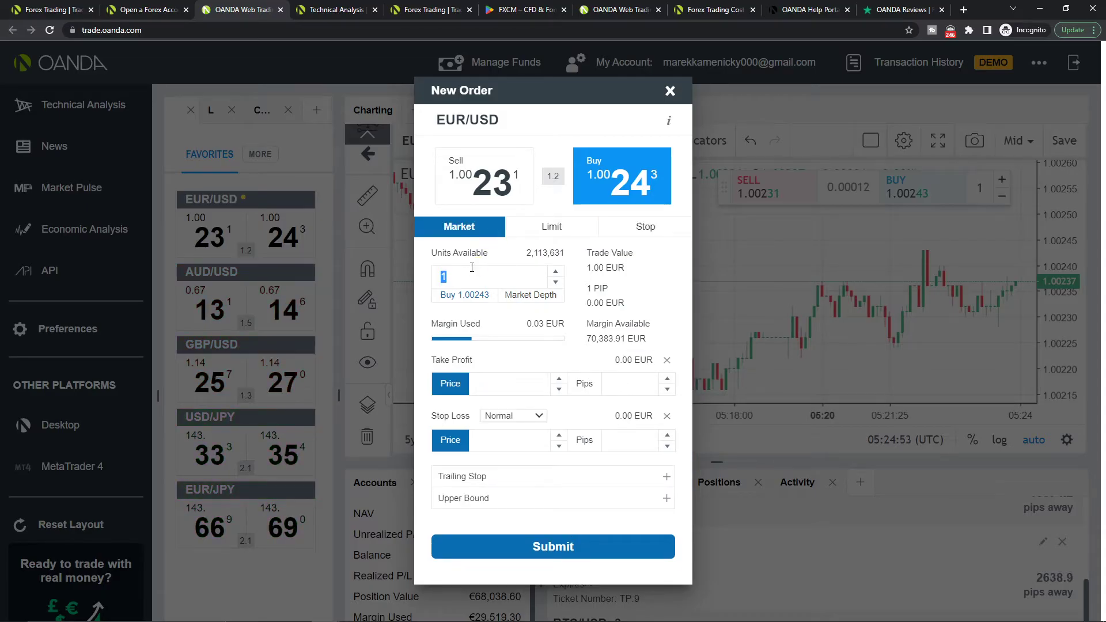
type(",000")
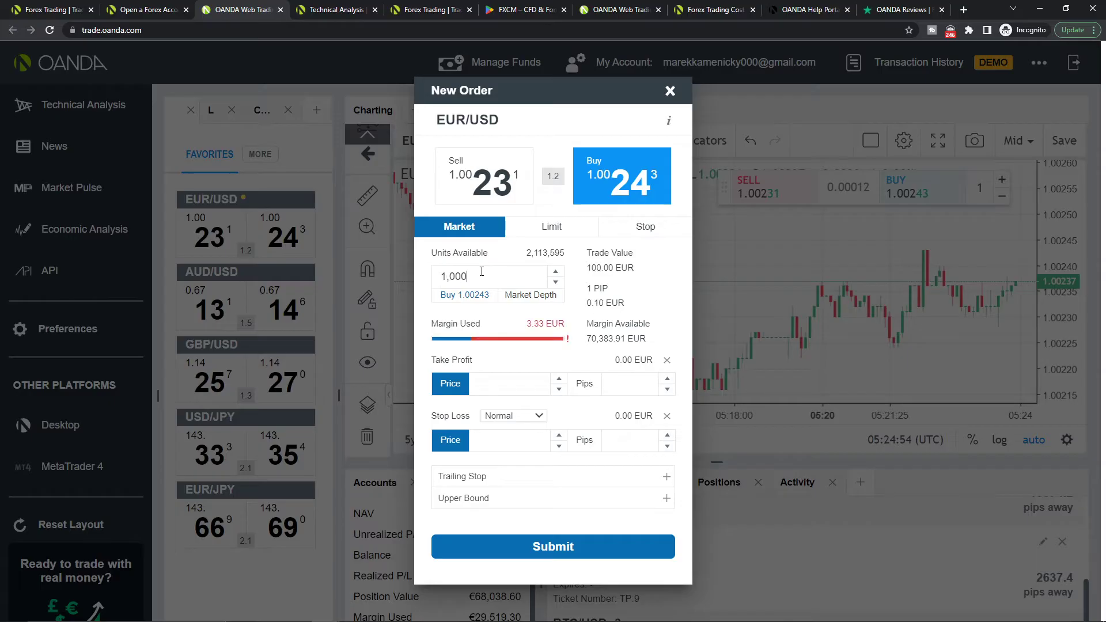
left_click(519, 296)
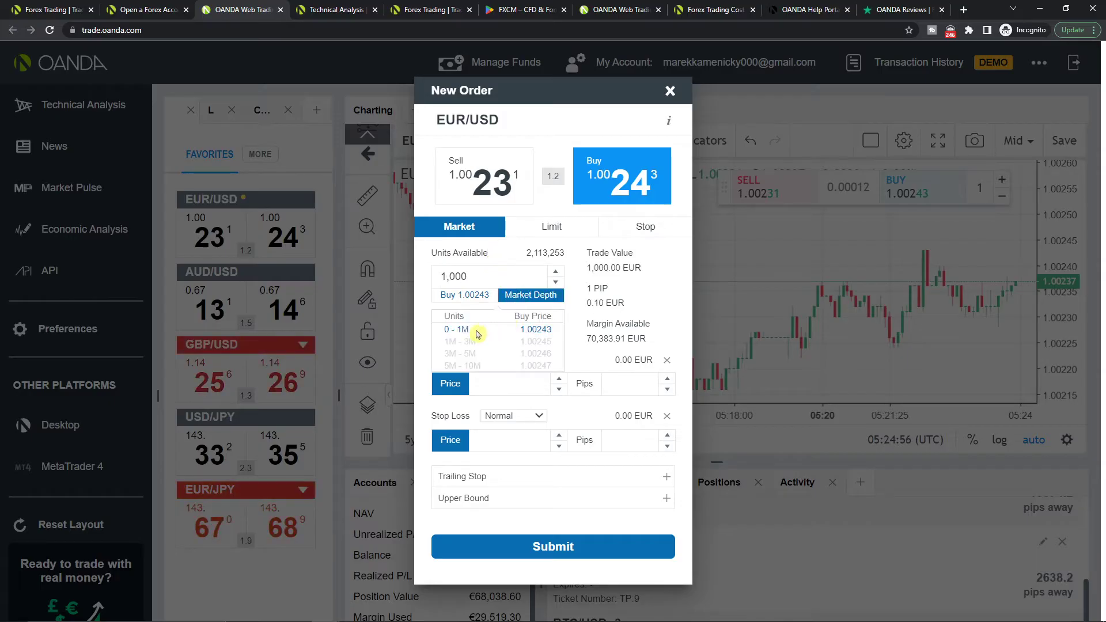
left_click_drag(521, 329, 565, 336)
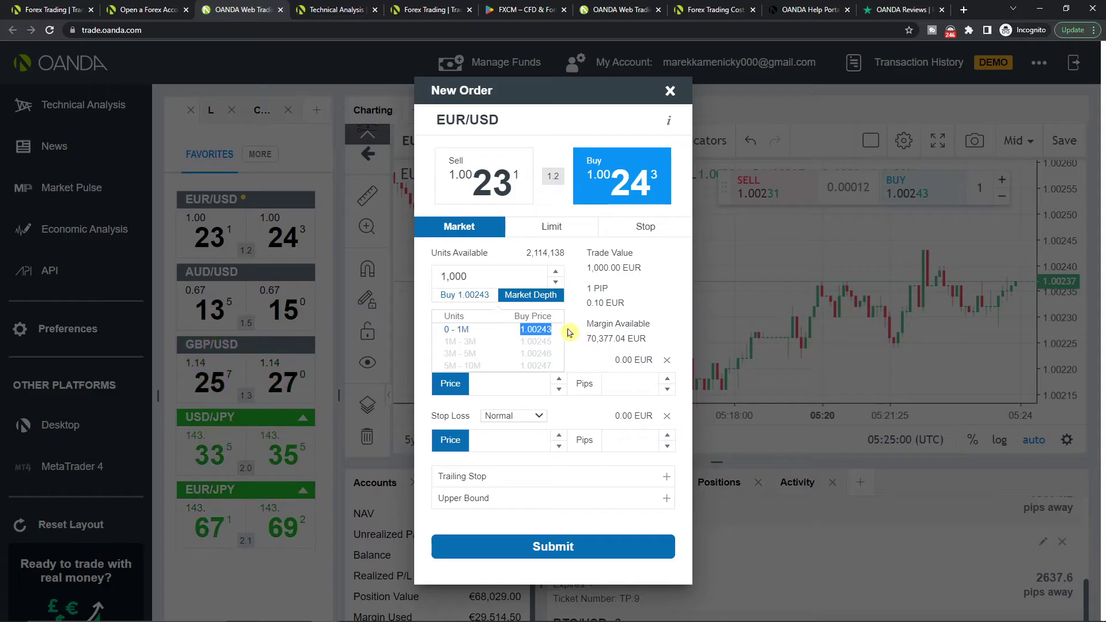
left_click(502, 299)
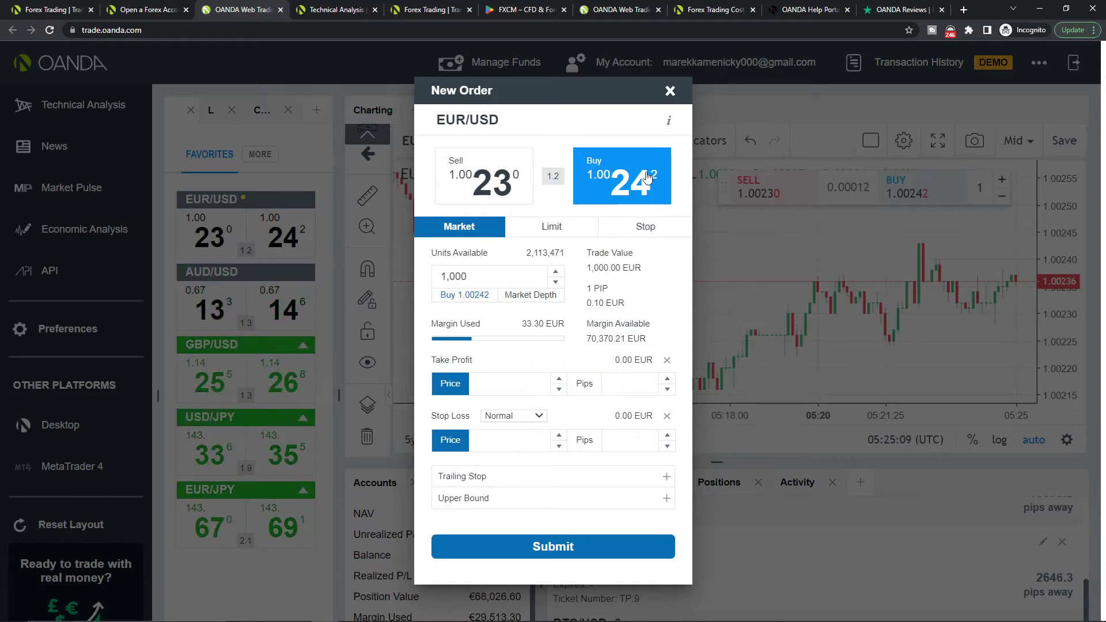
type("1")
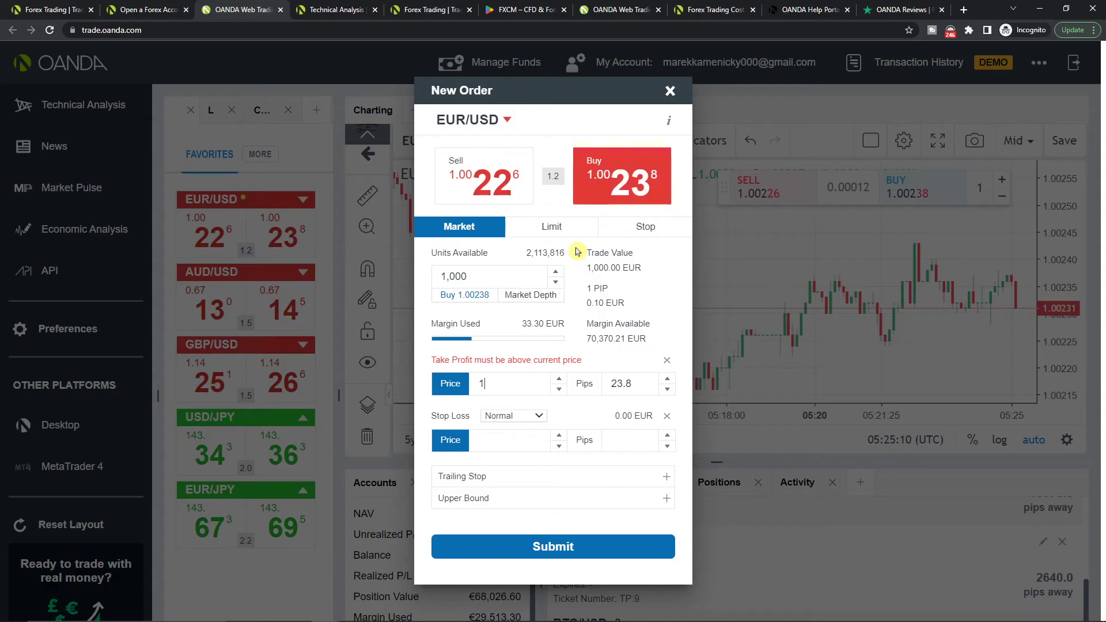
type(".05")
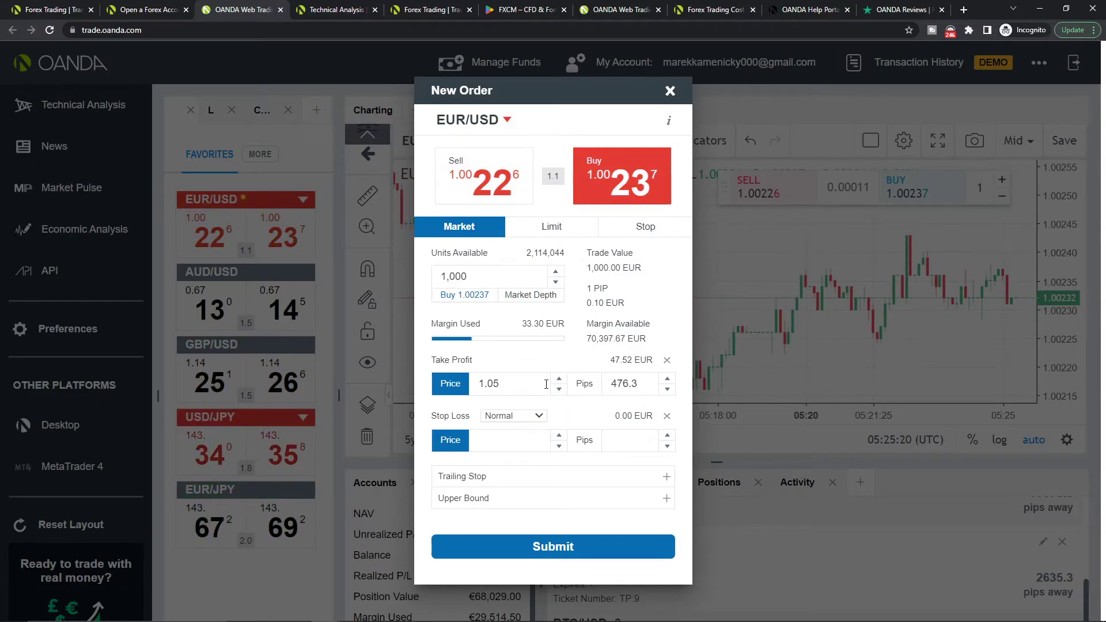
type("0.95")
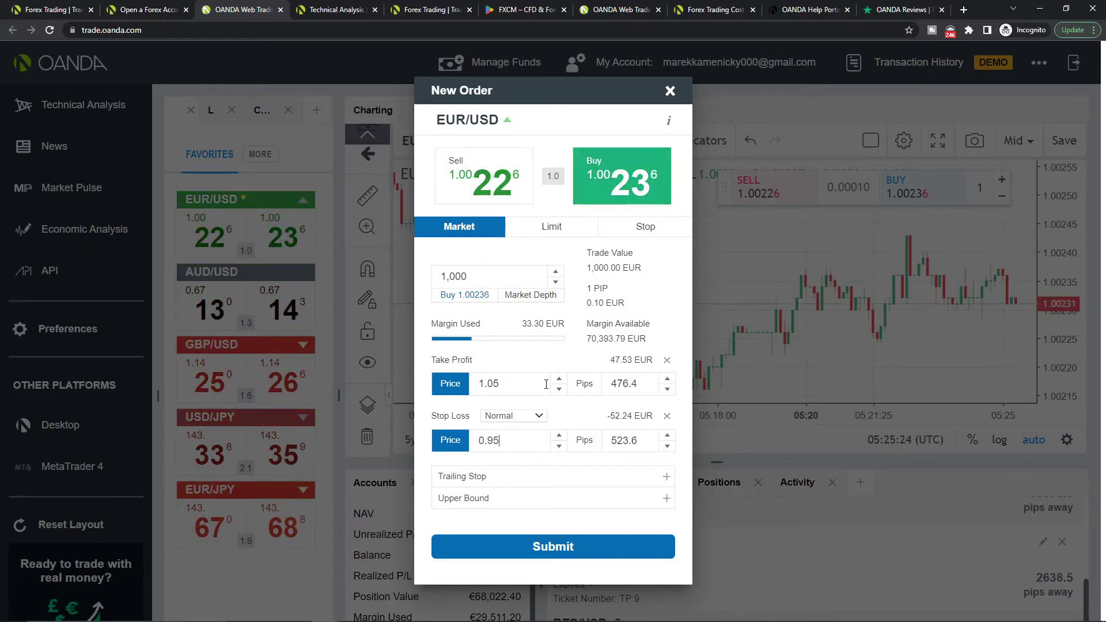
- Set take profit 1.2 and stop loss 0.95, then add a trailing stop
left_click_drag(610, 417, 620, 417)
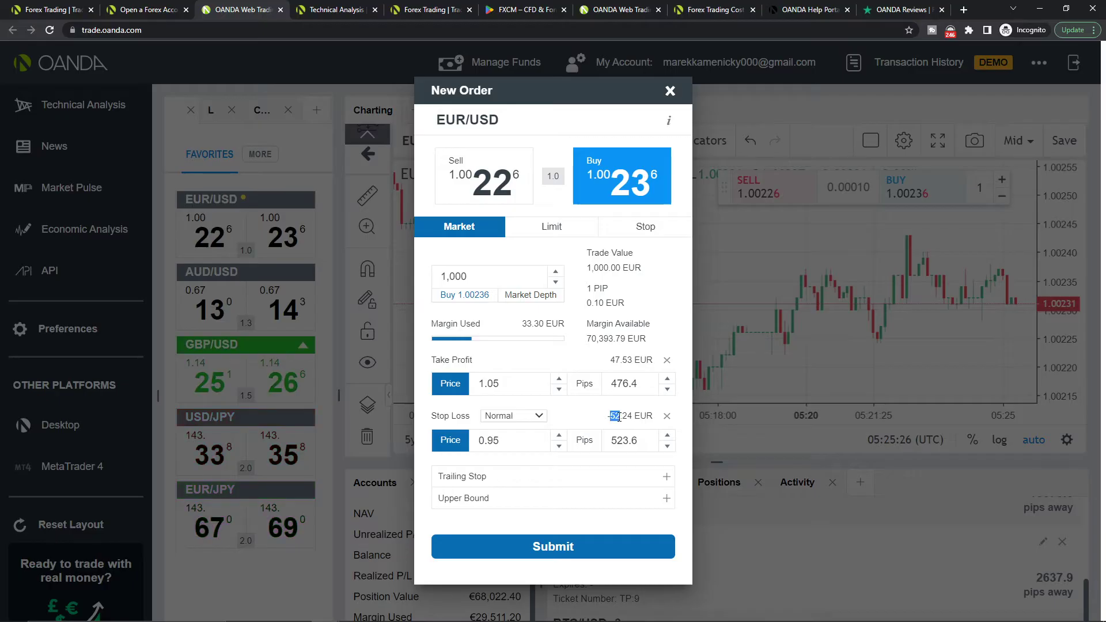
left_click(535, 383)
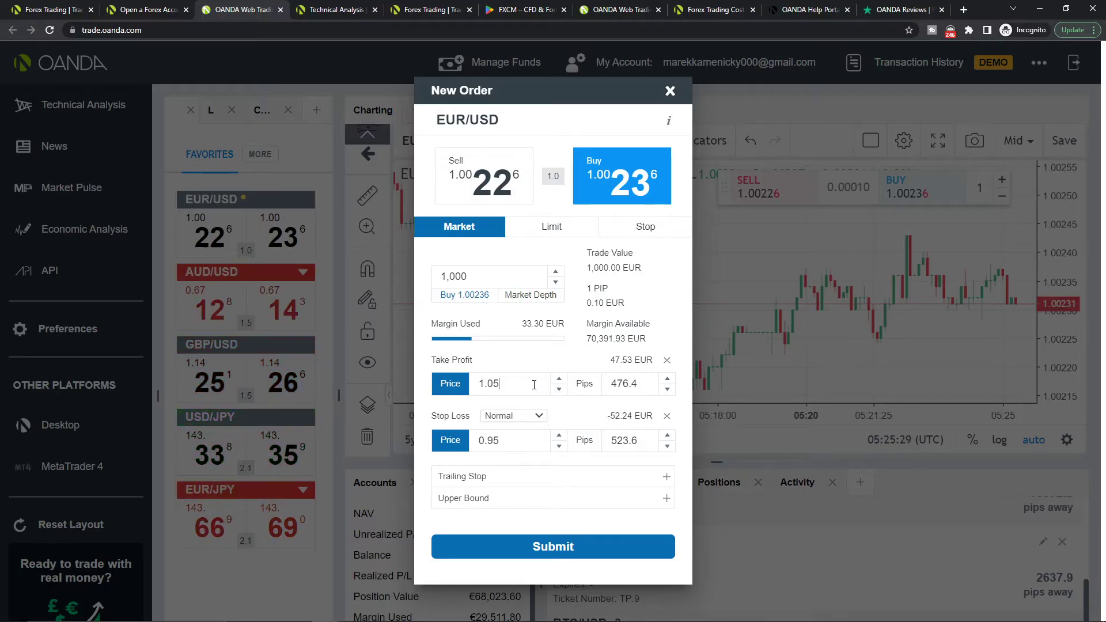
left_click_drag(506, 386, 492, 384)
type("2")
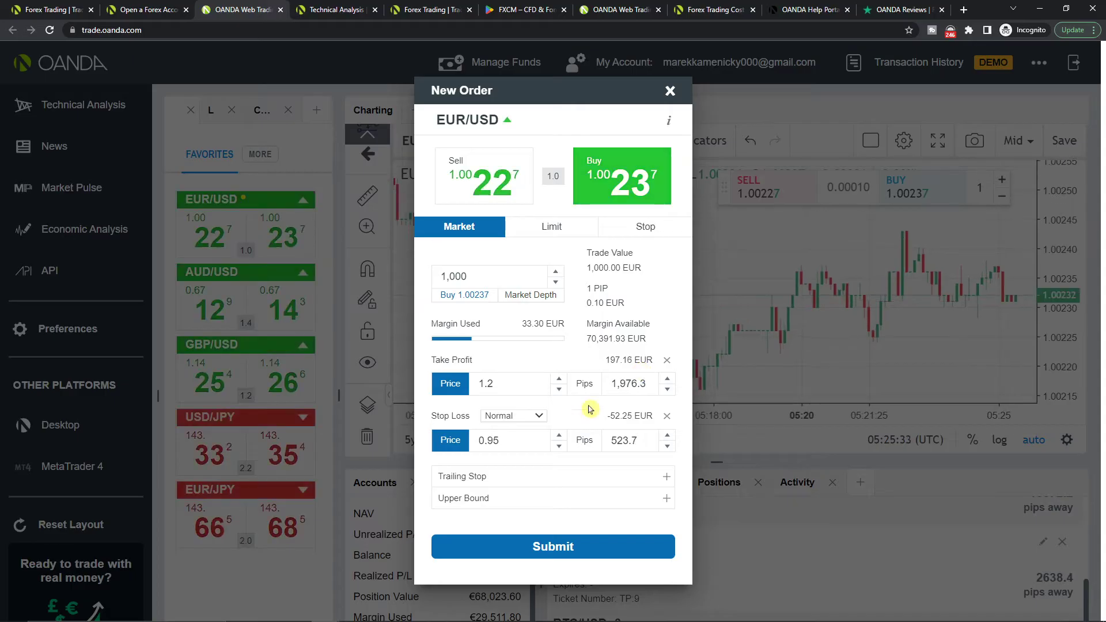
scroll(553, 485, "down", 1)
left_click(546, 477)
scroll(545, 468, "down", 1)
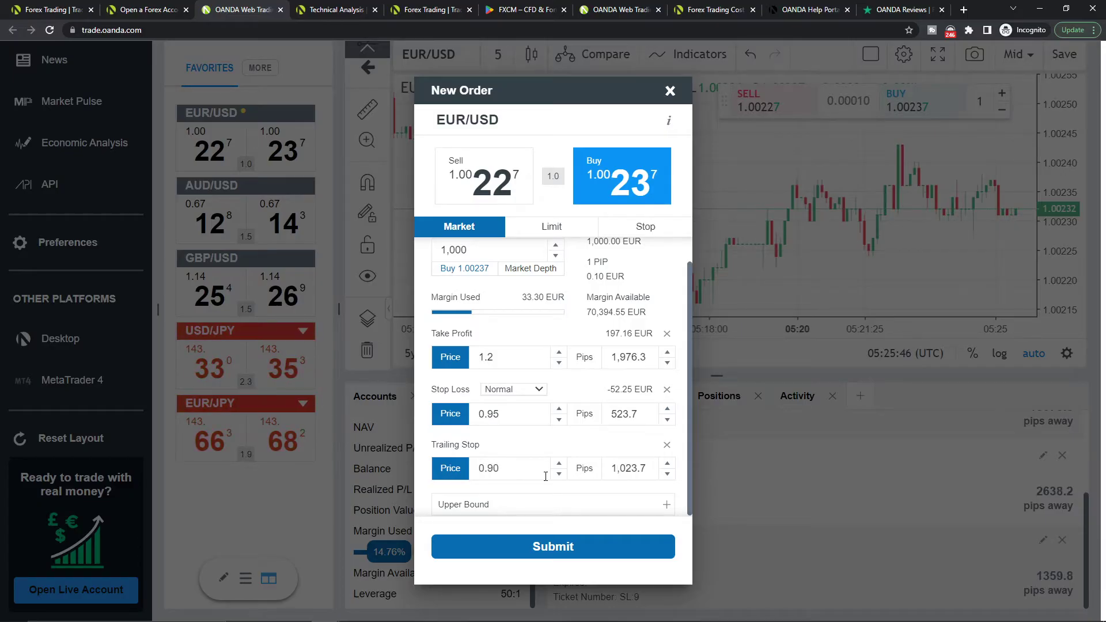
- Select the 0.90 trailing stop value, then remove the trailing stop from the ticket
double_click(535, 466)
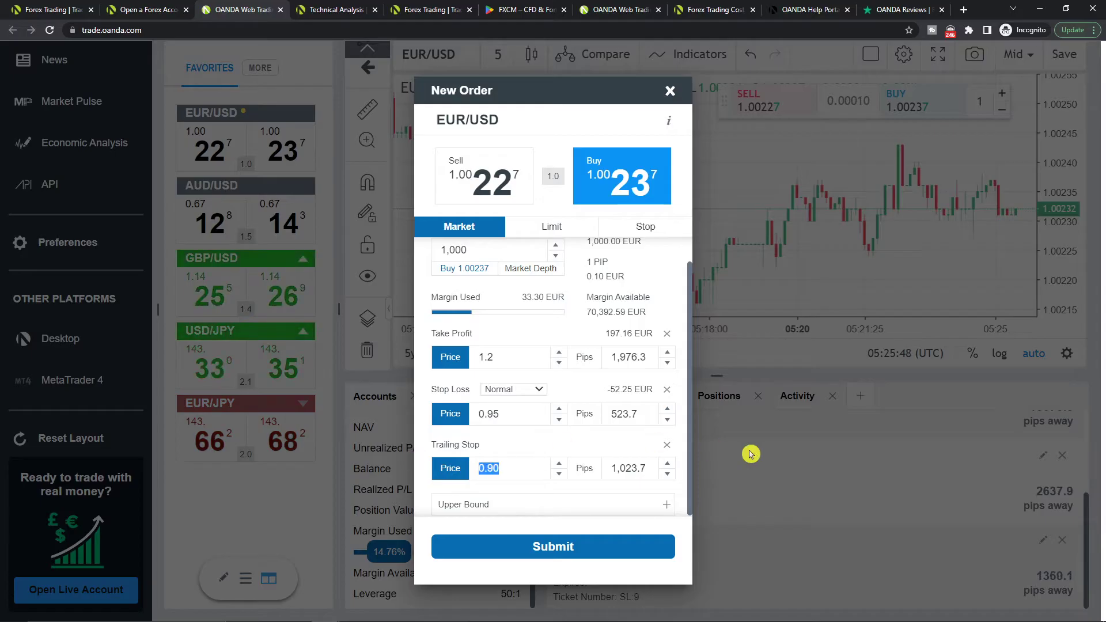
left_click(667, 446)
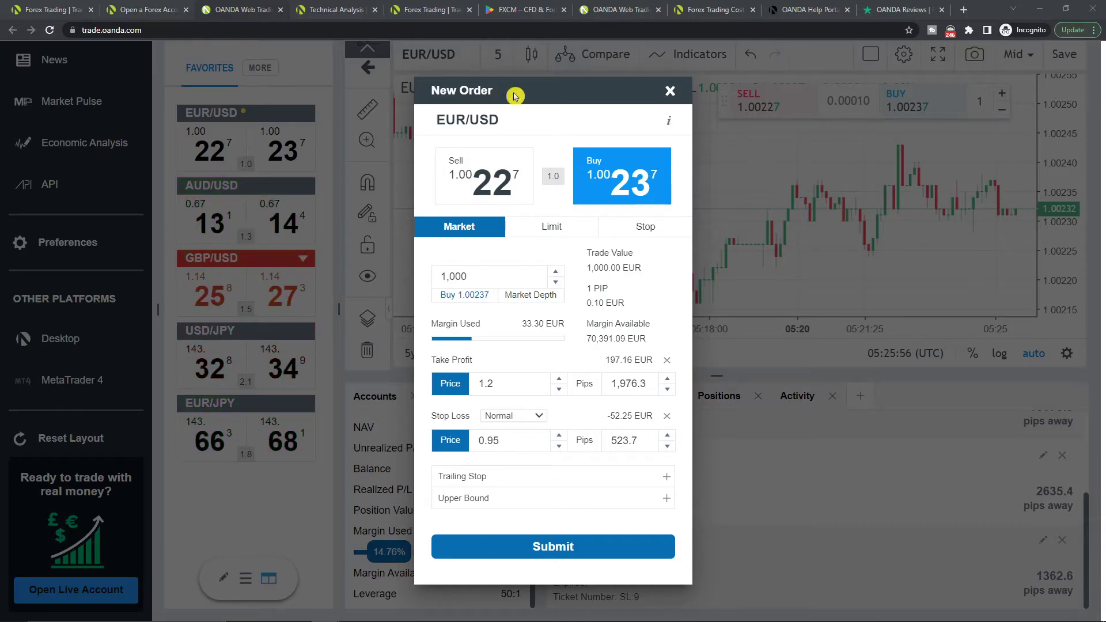
- Recheck Limit, return to Market, and submit the 1,000-unit EUR/USD buy order
left_click(552, 227)
left_click(459, 227)
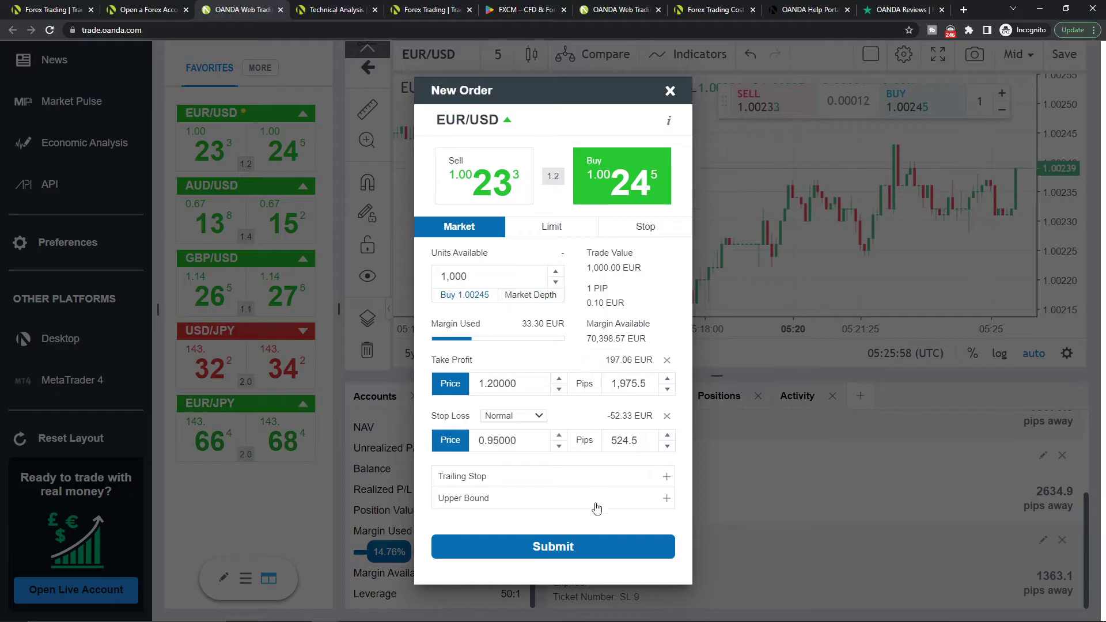
left_click(575, 547)
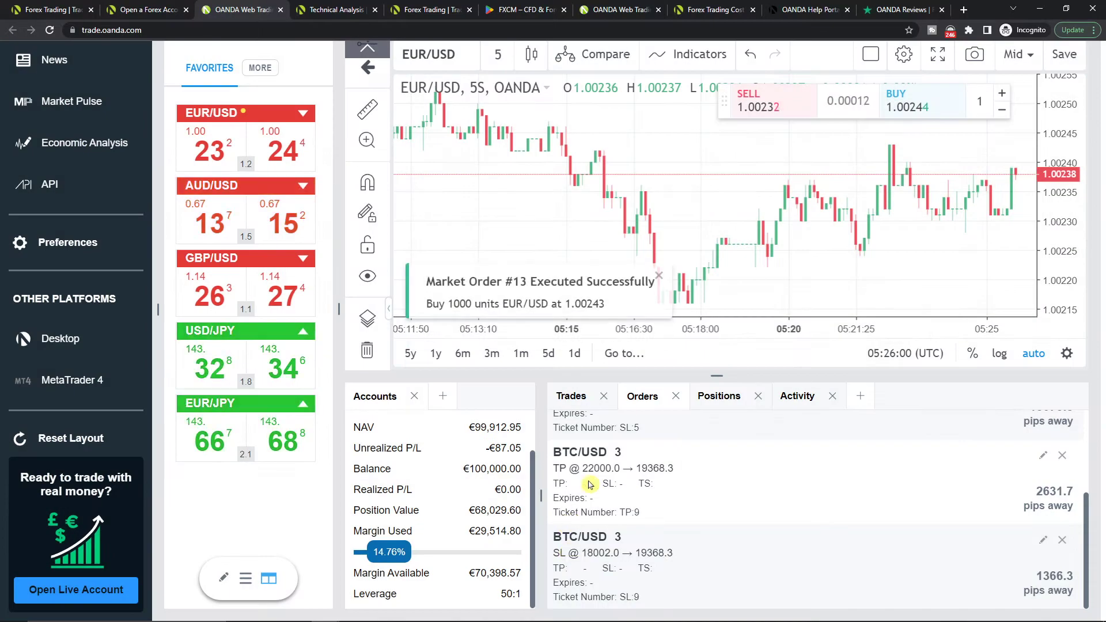
scroll(611, 435, "up", 1)
scroll(610, 434, "down", 2)
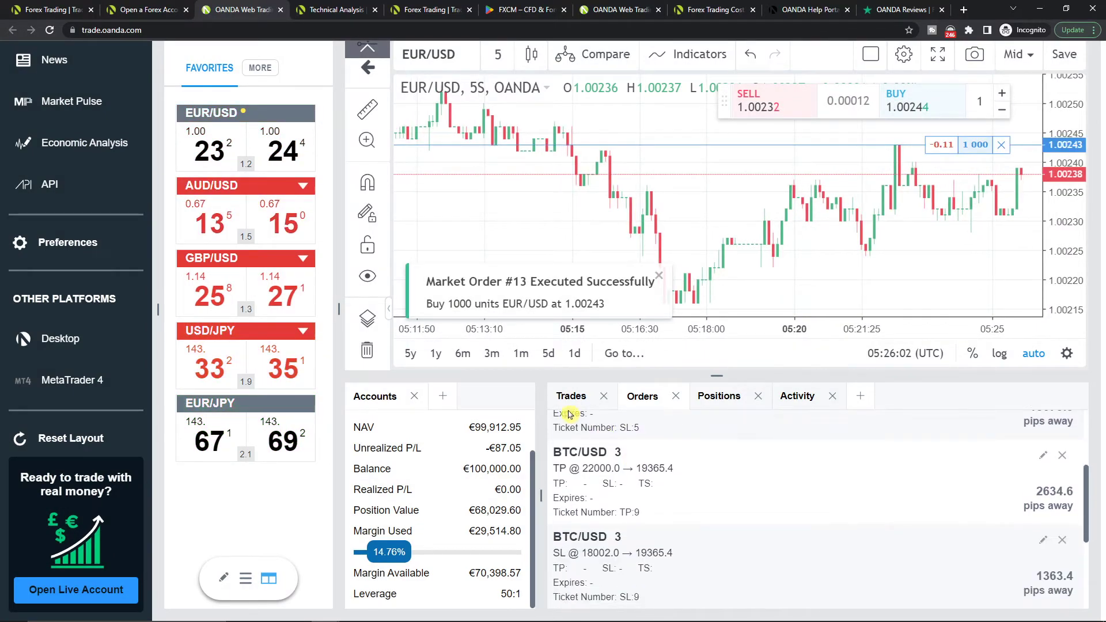
- View open trades, check pending TP/SL orders, and return to the Trades list
left_click(571, 396)
scroll(659, 521, "down", 1)
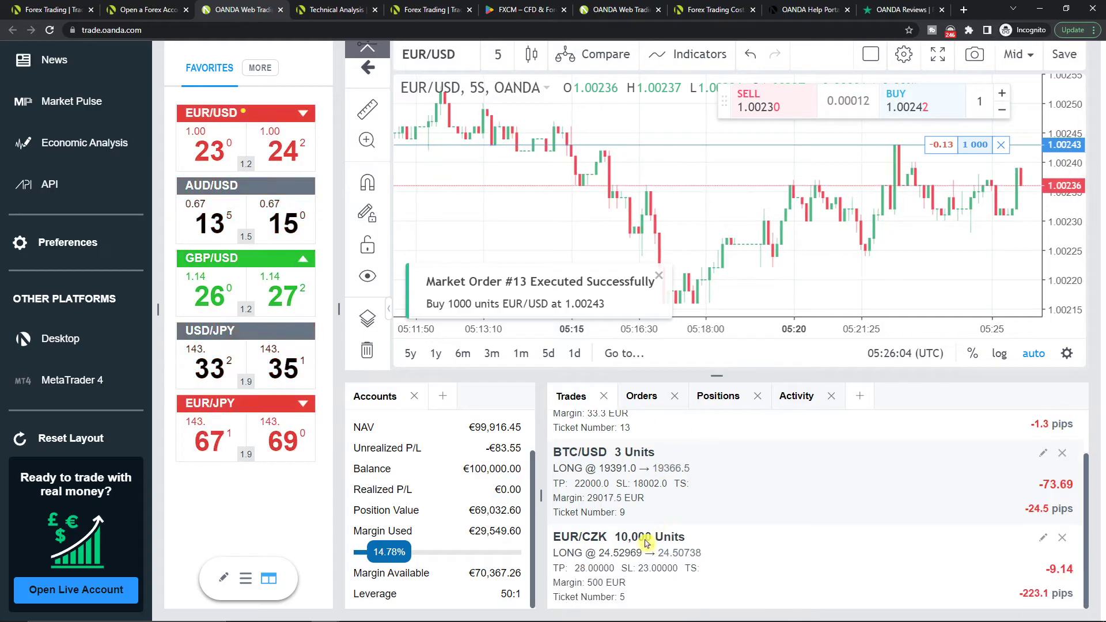
left_click(641, 397)
scroll(701, 487, "up", 2)
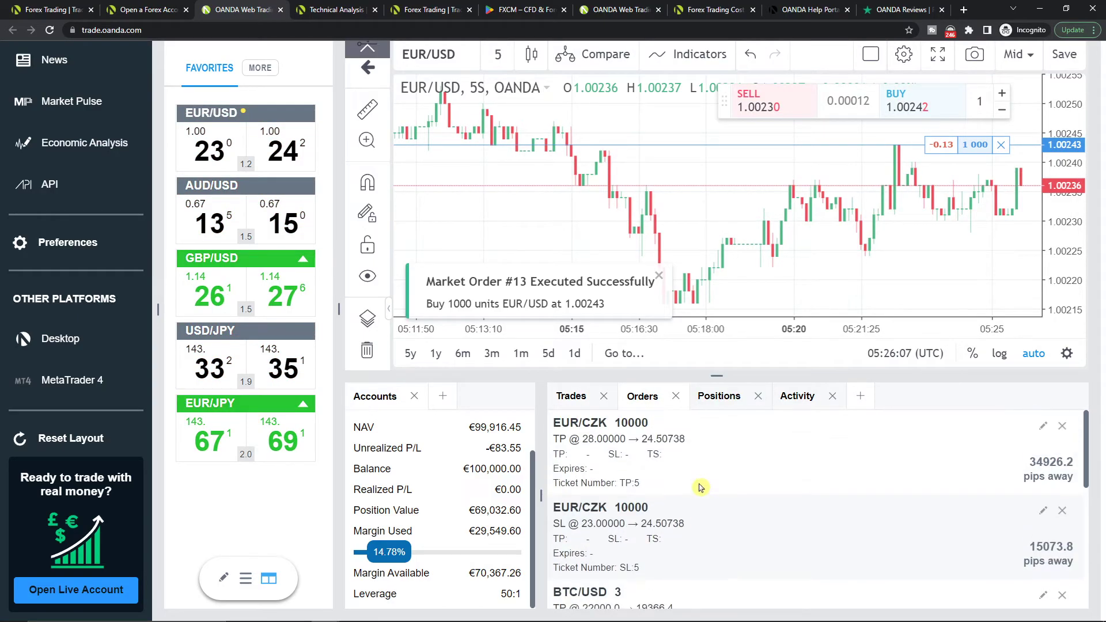
left_click(571, 396)
scroll(657, 484, "up", 1)
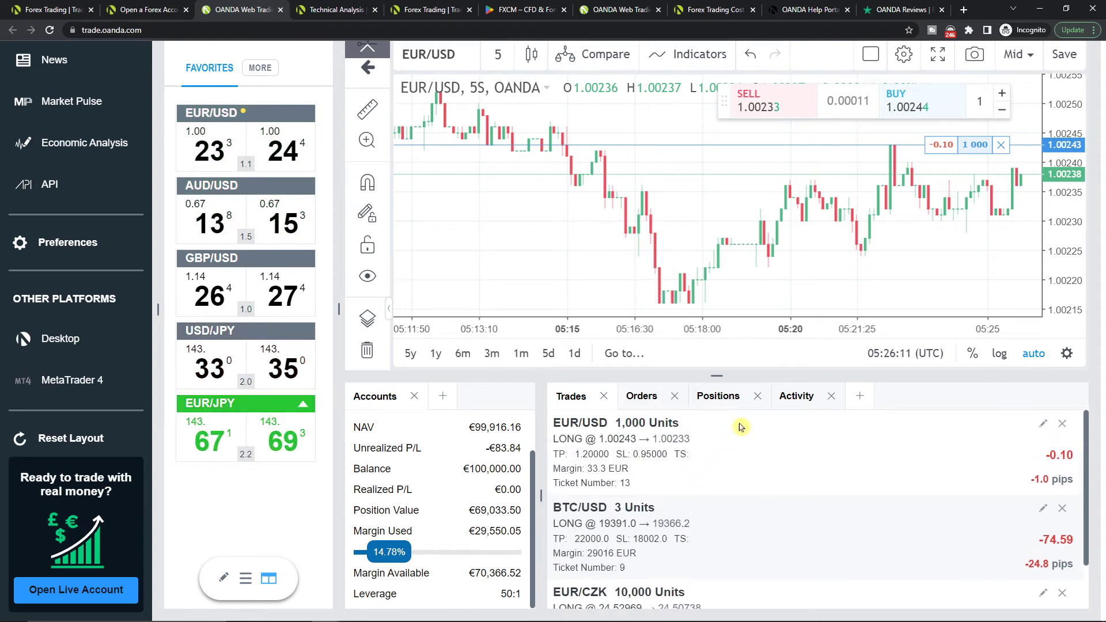
scroll(1055, 450, "down", 2)
scroll(1042, 488, "up", 1)
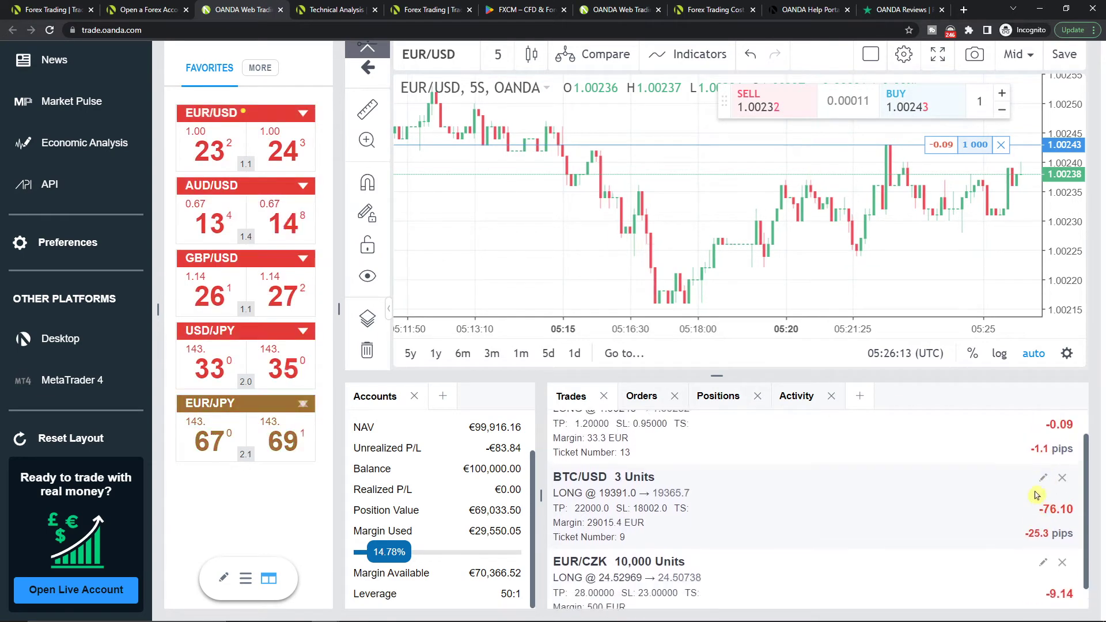
scroll(631, 472, "up", 1)
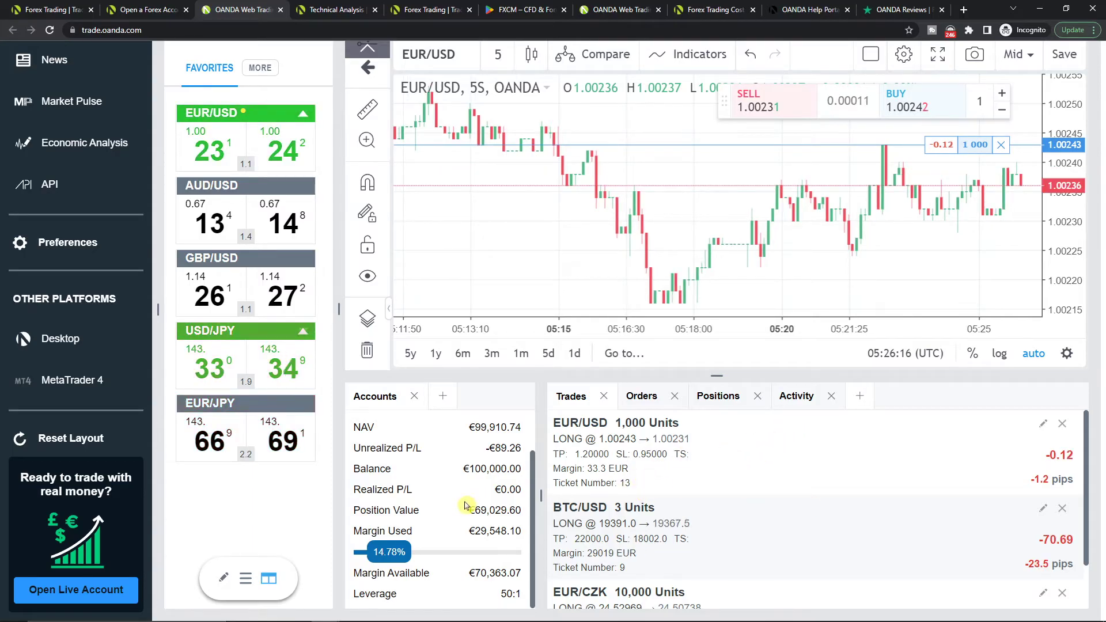
scroll(465, 506, "up", 1)
scroll(471, 497, "down", 1)
scroll(485, 491, "up", 1)
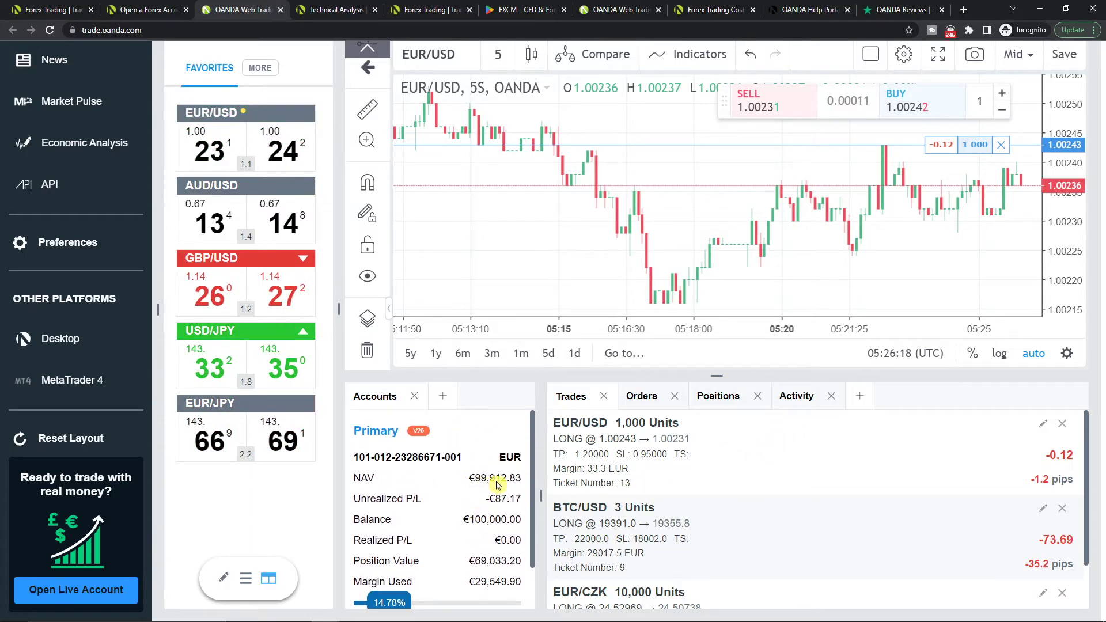
- Switch Favorites to list view after trying edit and tile modes, then start a EUR/USD order
left_click(243, 579)
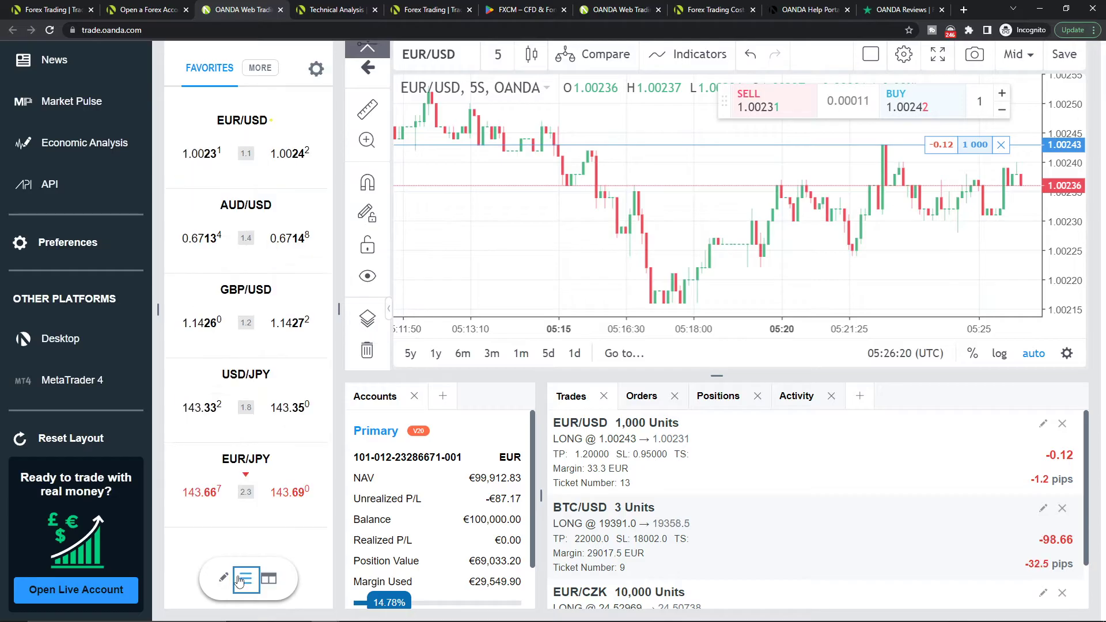
left_click(226, 580)
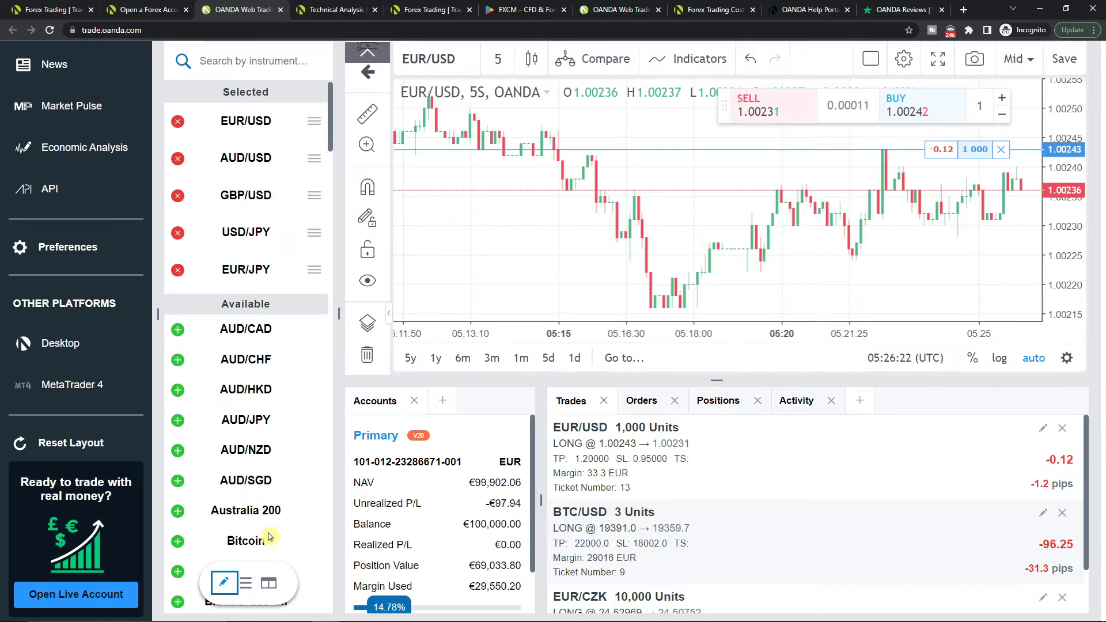
scroll(233, 588, "up", 1)
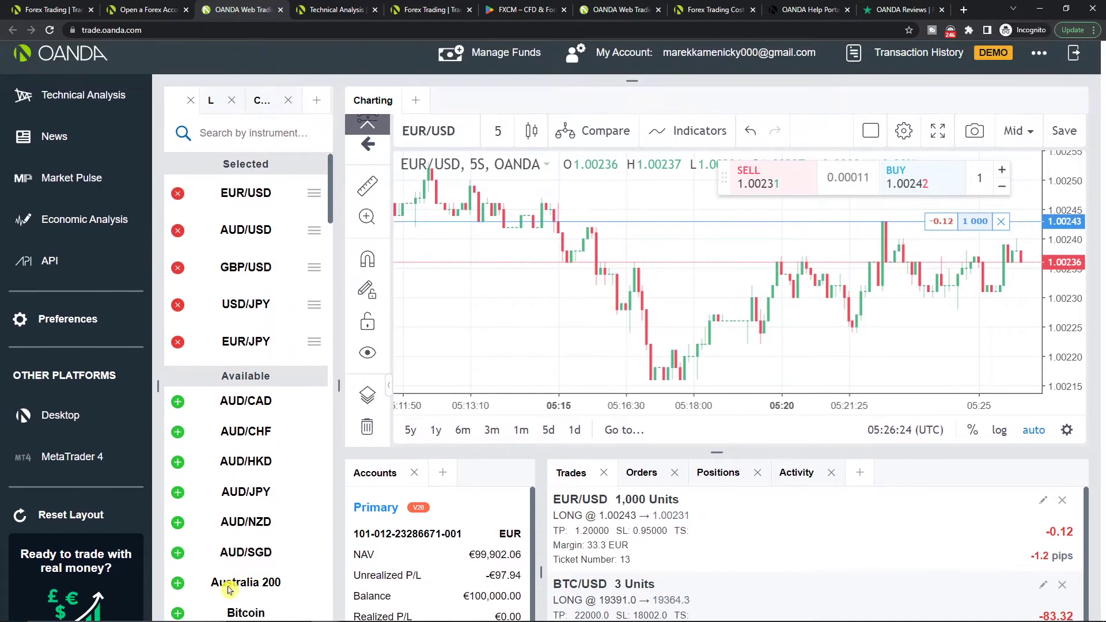
scroll(234, 588, "down", 1)
scroll(233, 588, "down", 1)
scroll(338, 585, "down", 1)
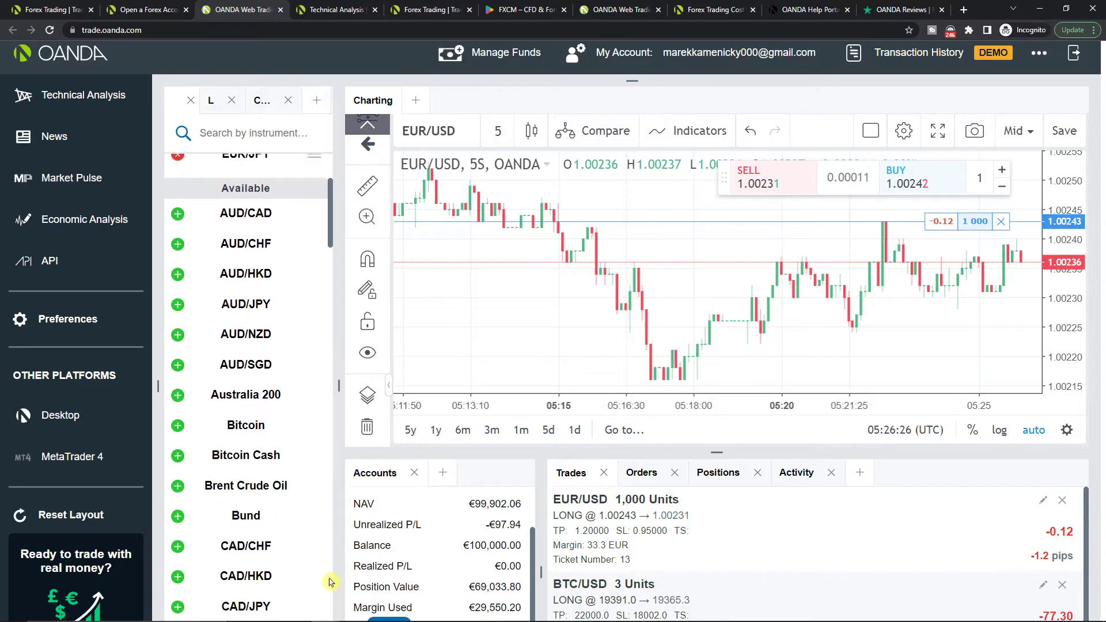
scroll(328, 583, "down", 1)
scroll(321, 579, "down", 1)
left_click(269, 579)
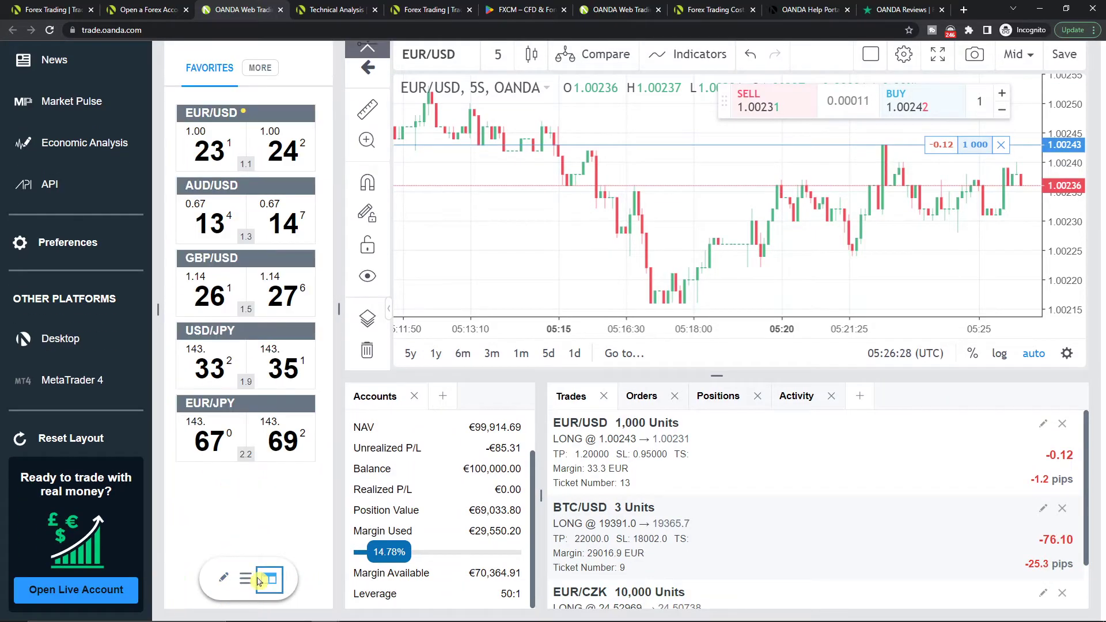
left_click(247, 580)
scroll(279, 331, "up", 1)
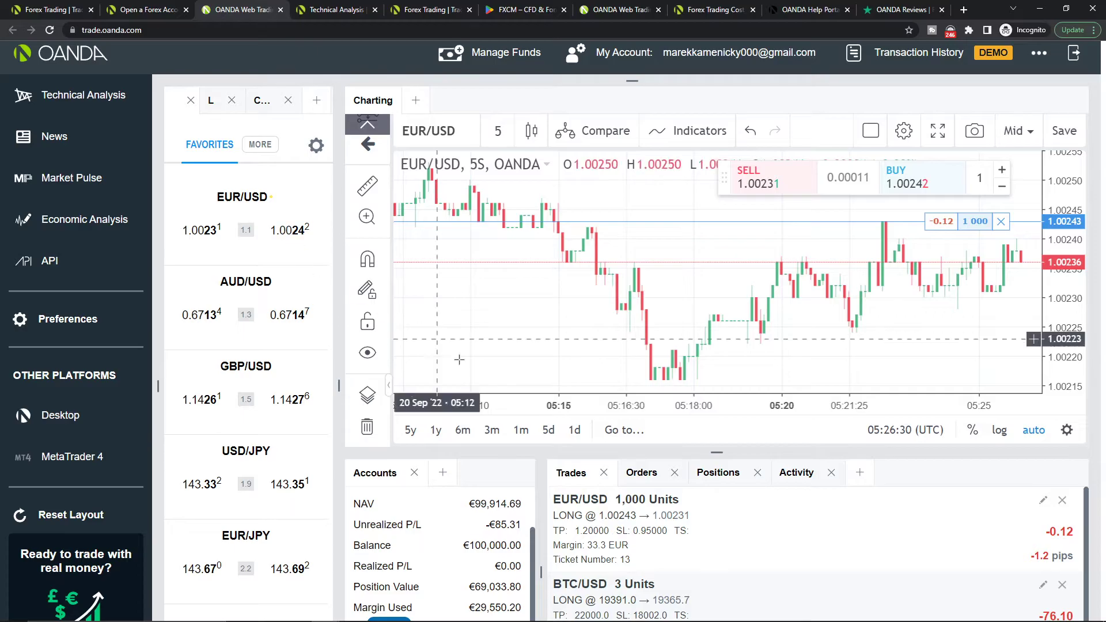
scroll(514, 449, "down", 1)
scroll(448, 457, "up", 1)
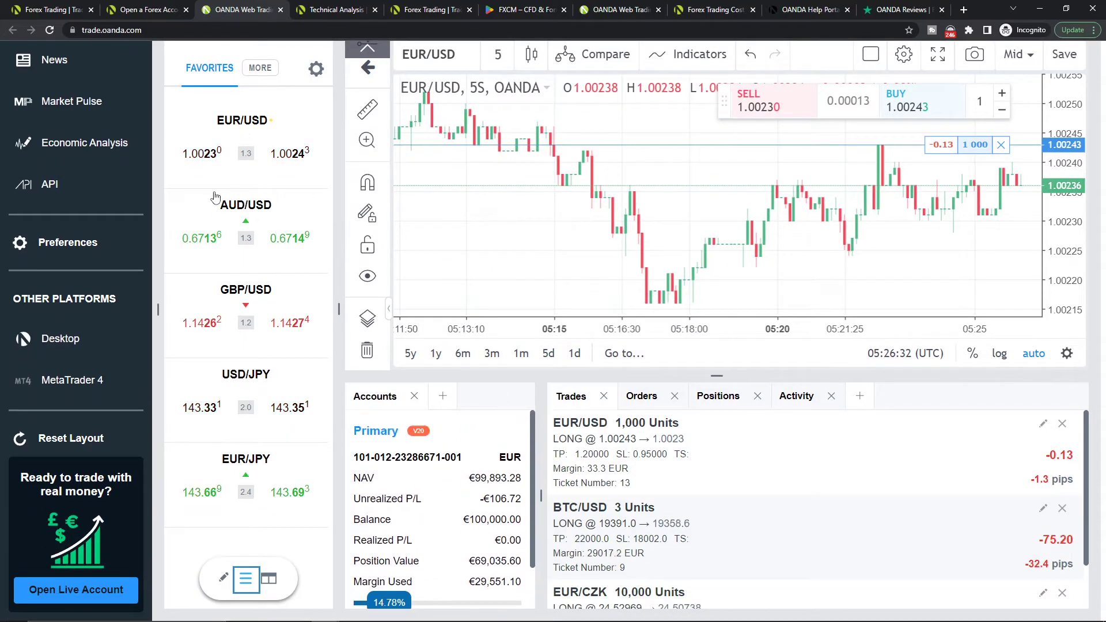
left_click(283, 156)
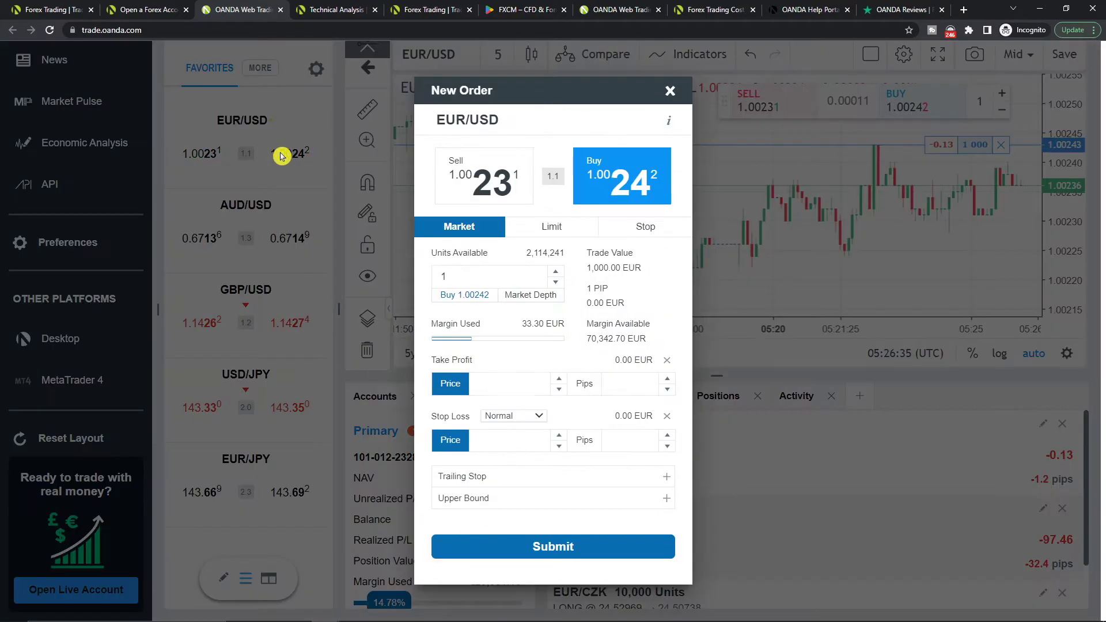
- Switch the EUR/USD ticket to a Limit order and start editing its price and expiry
left_click(559, 230)
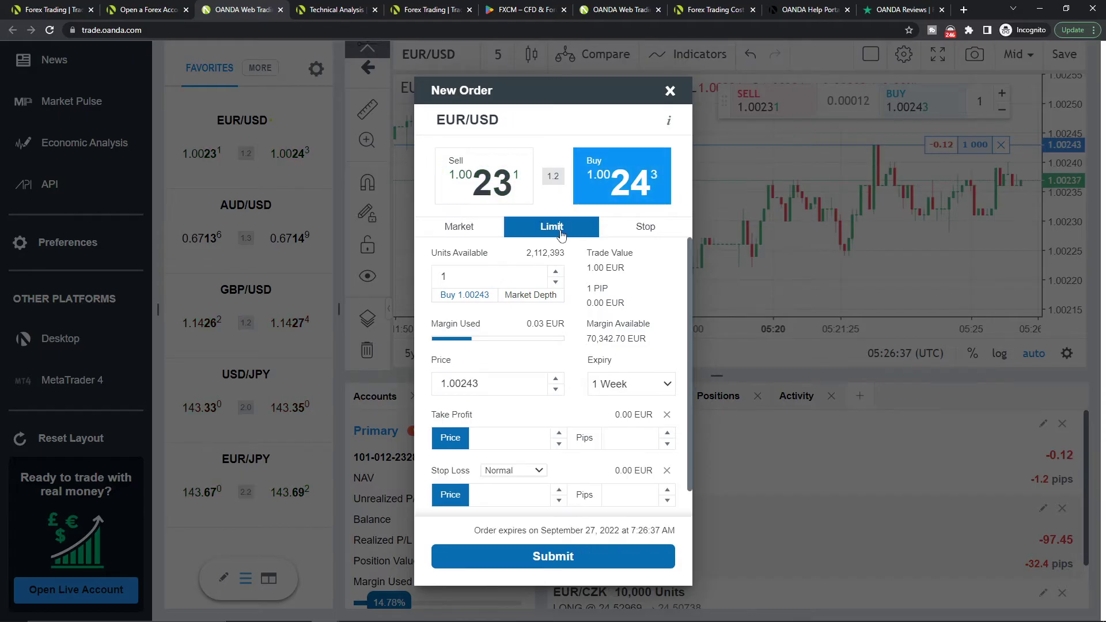
left_click(537, 382)
type("1.1")
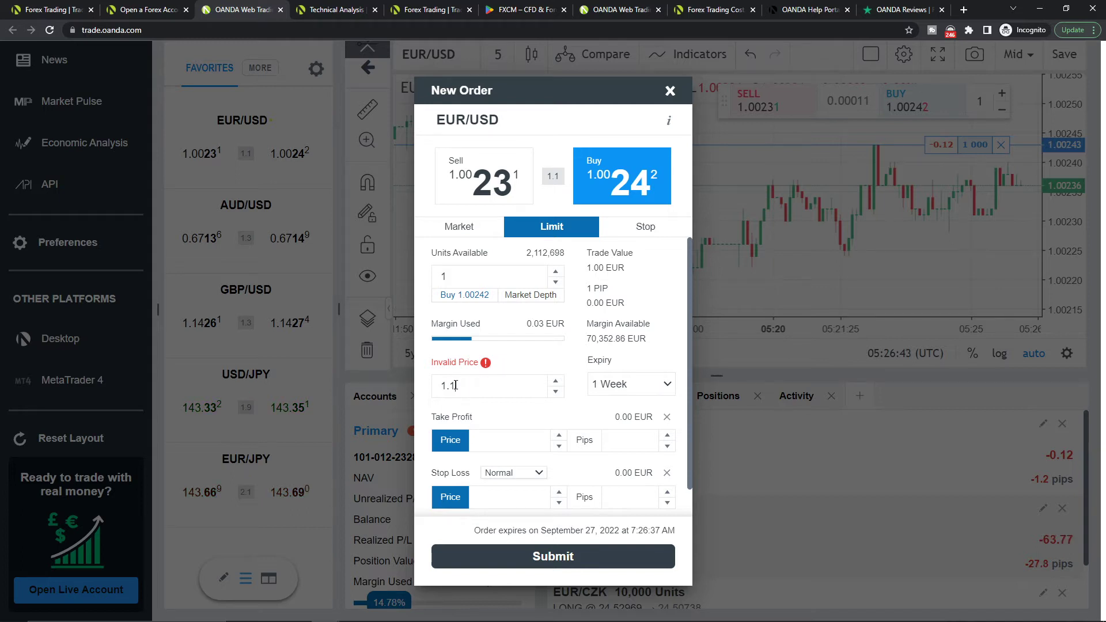
left_click(633, 381)
left_click(627, 381)
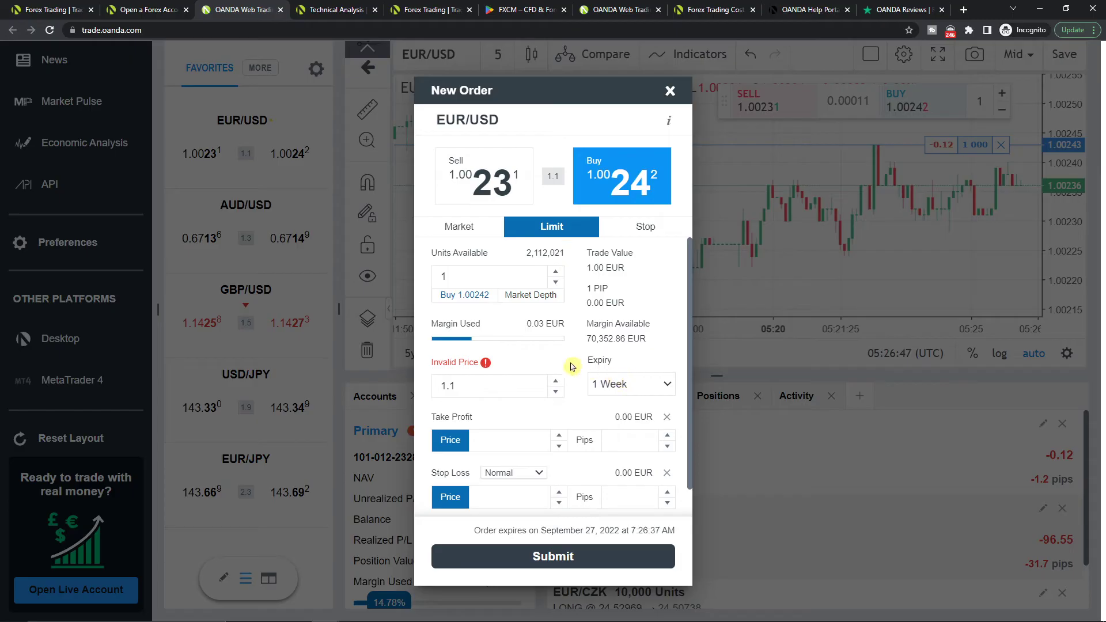
scroll(519, 415, "down", 1)
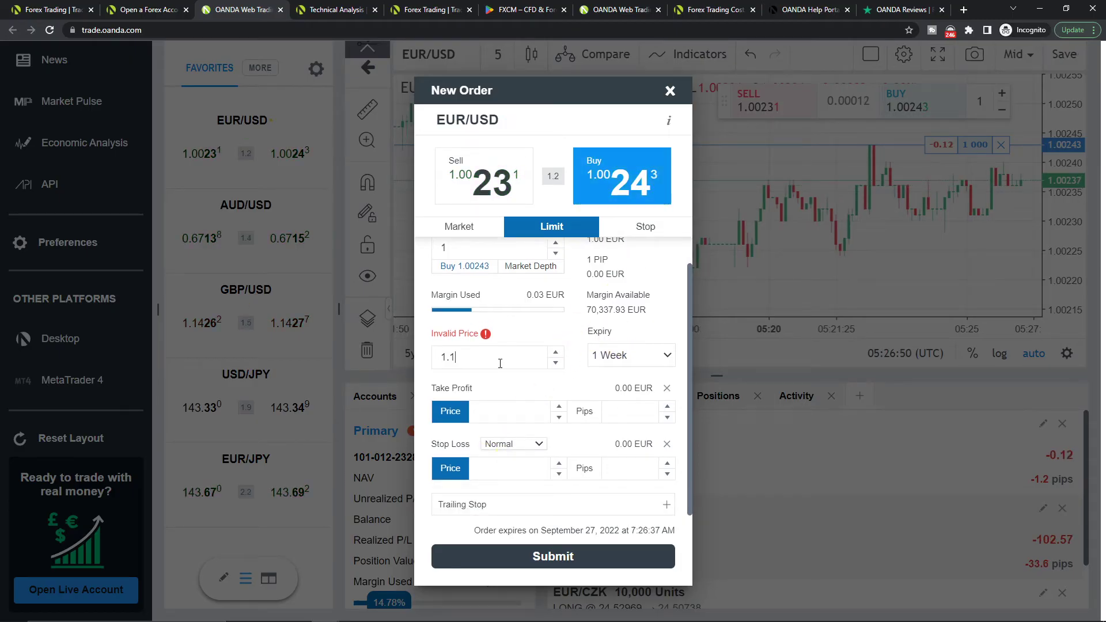
scroll(498, 362, "up", 1)
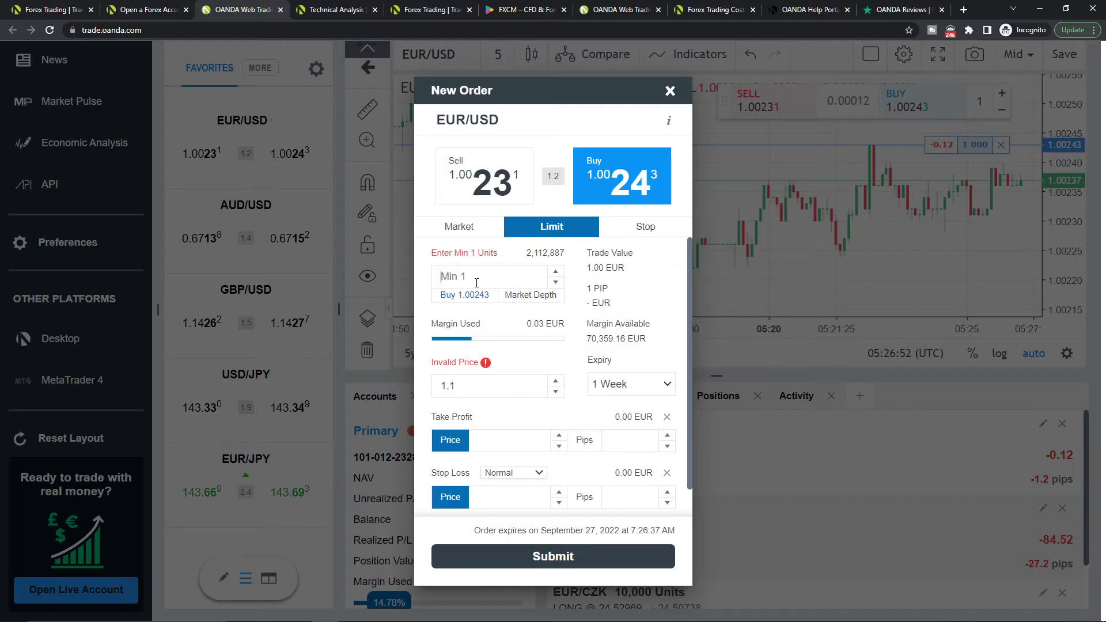
left_click(498, 277)
type("1000")
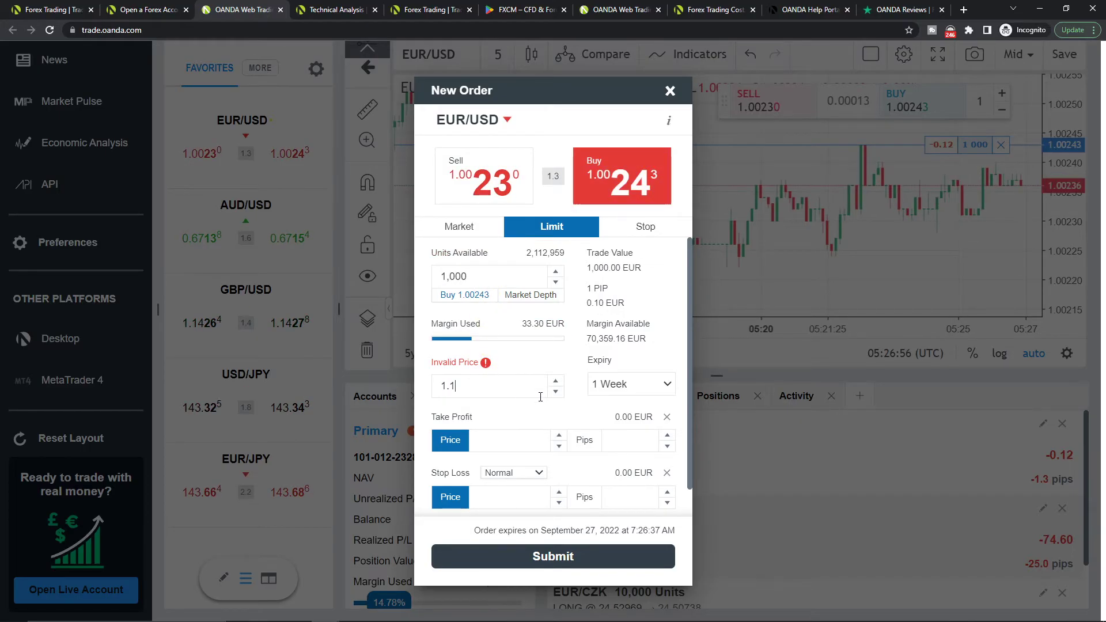
- Replace the limit price with 1.00 and set the order expiry to 12 Hours
key("BackSpace")
type("0998")
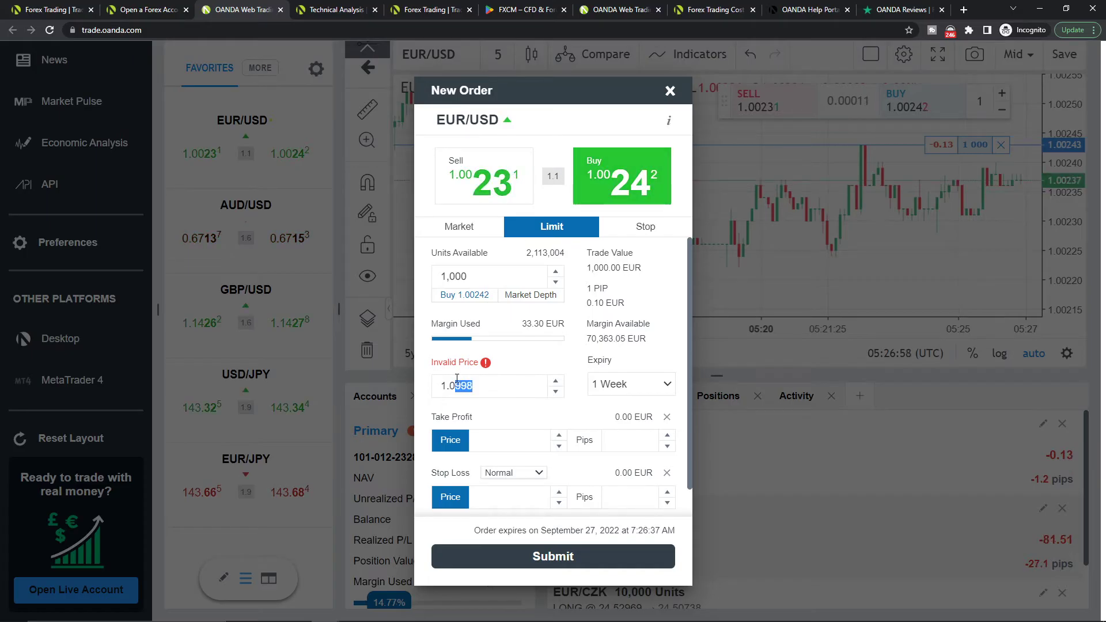
type("0")
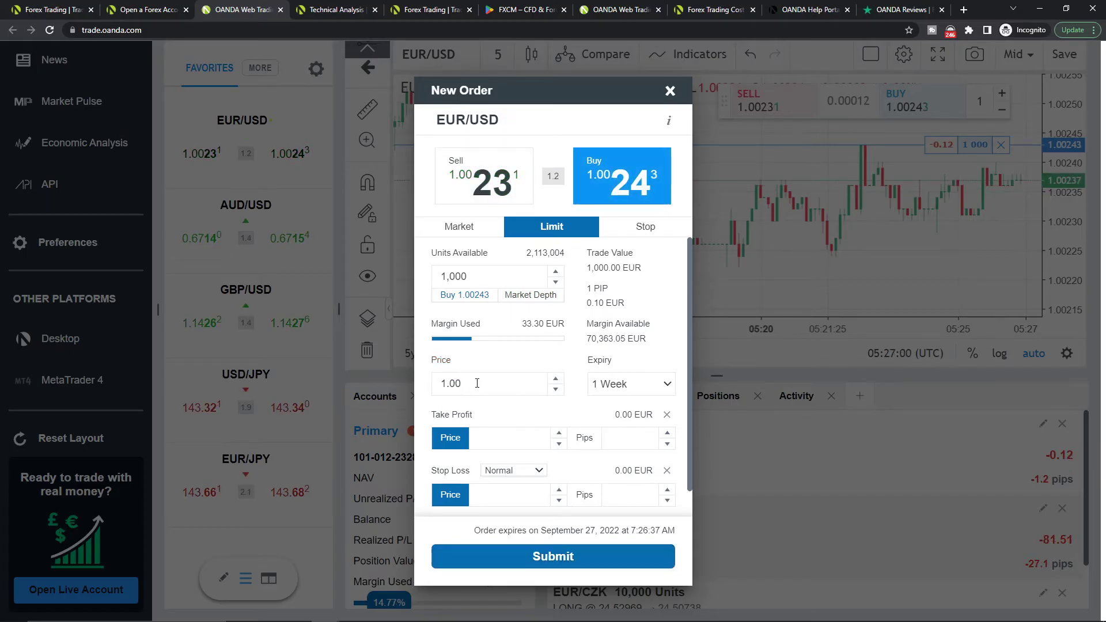
left_click(644, 384)
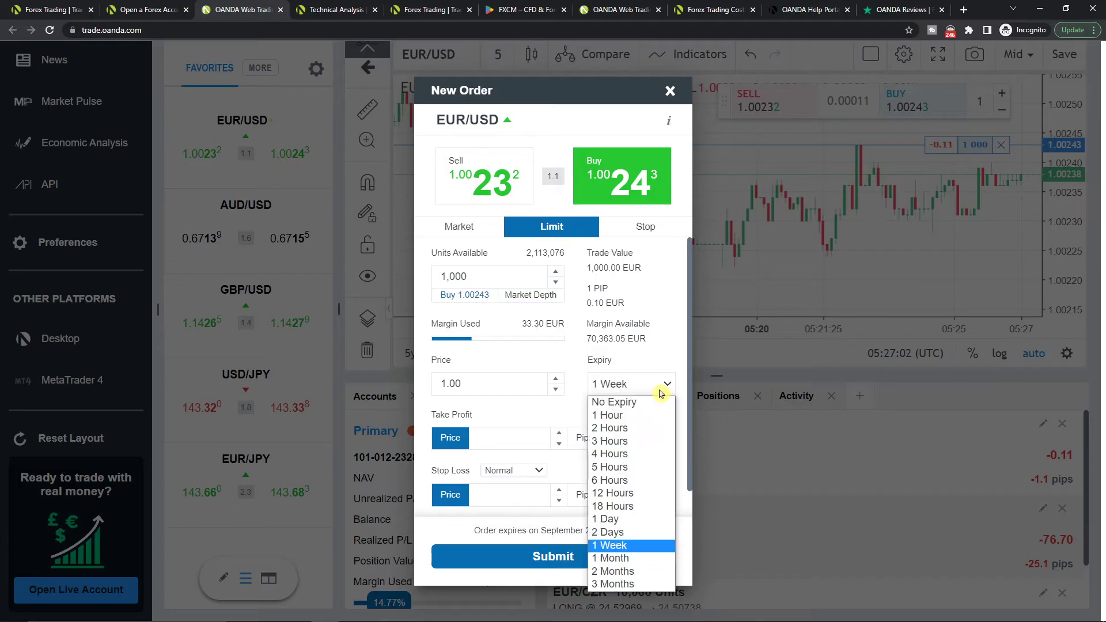
left_click(621, 488)
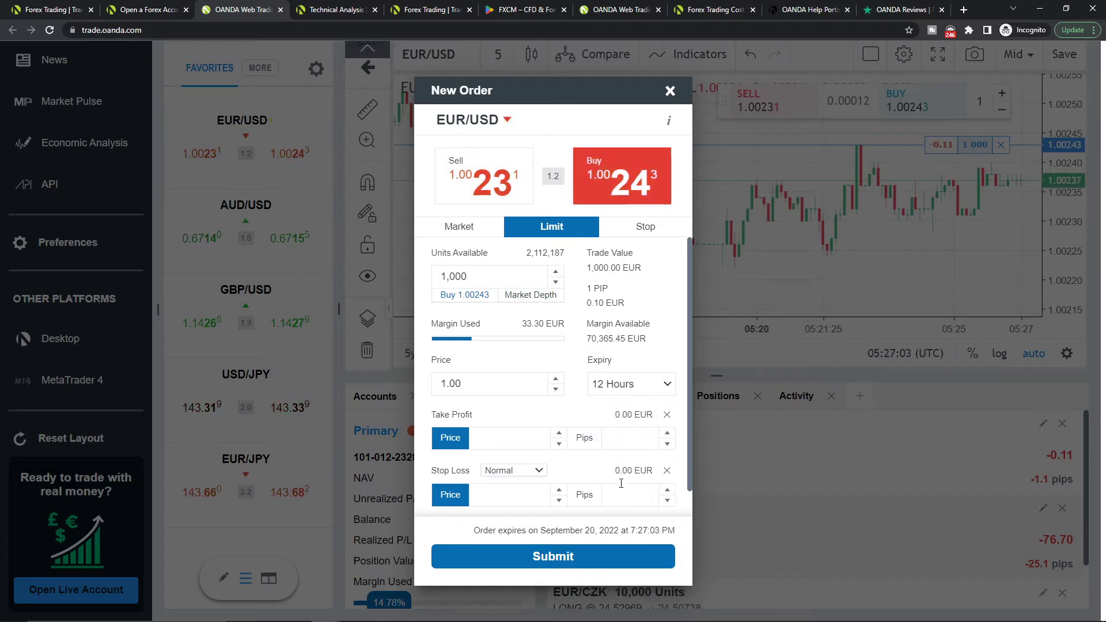
left_click(627, 386)
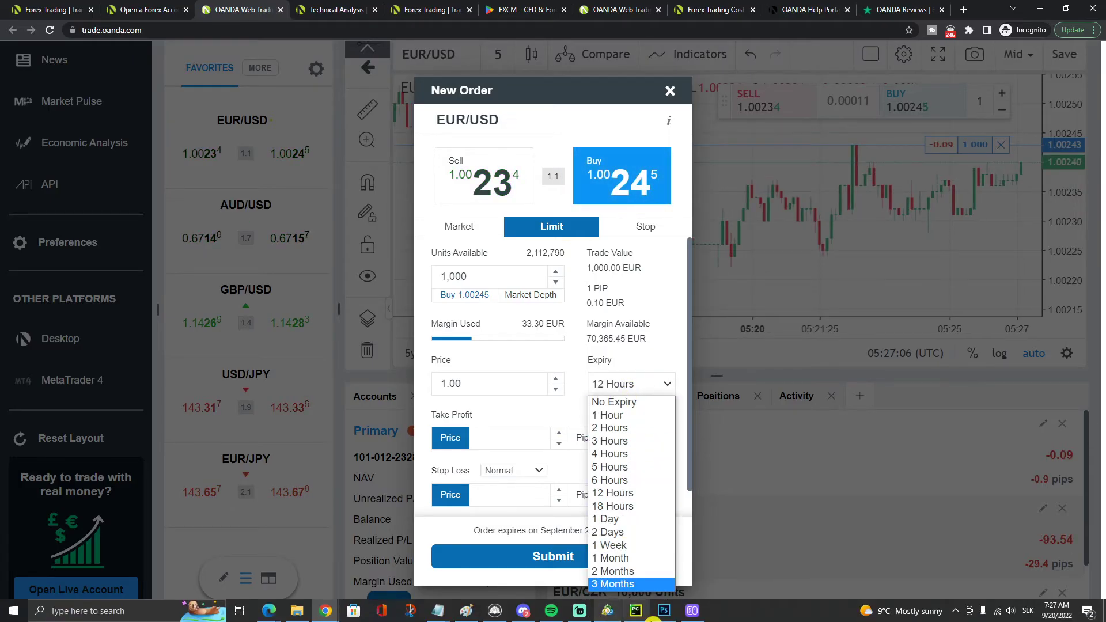
left_click(540, 574)
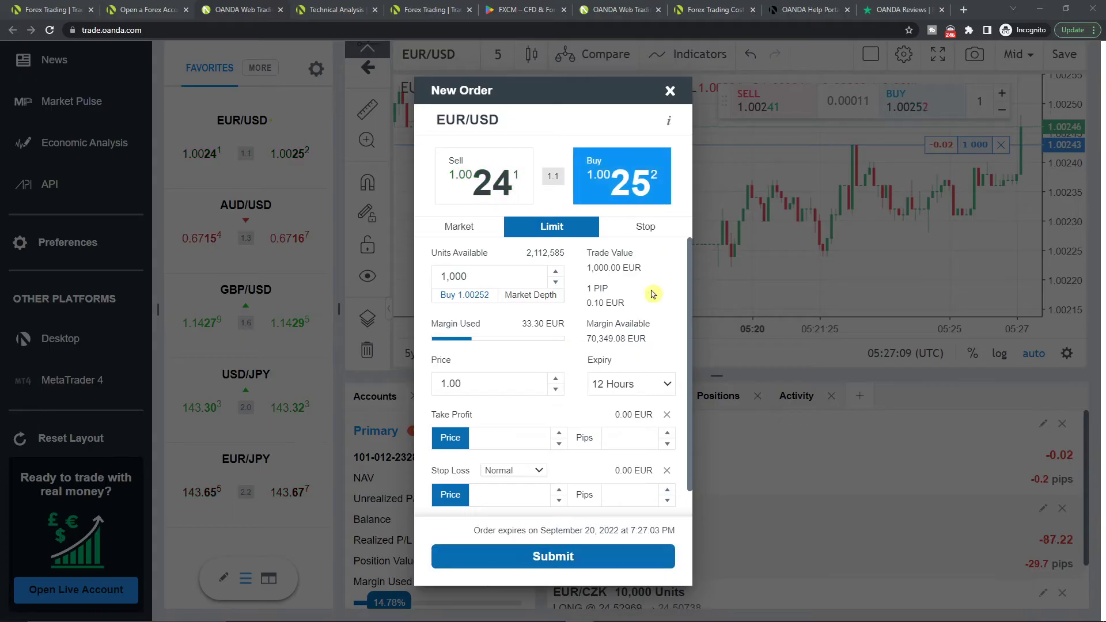
- Toggle the ticket between Stop, Limit and Market order types and select the stop price
left_click(638, 231)
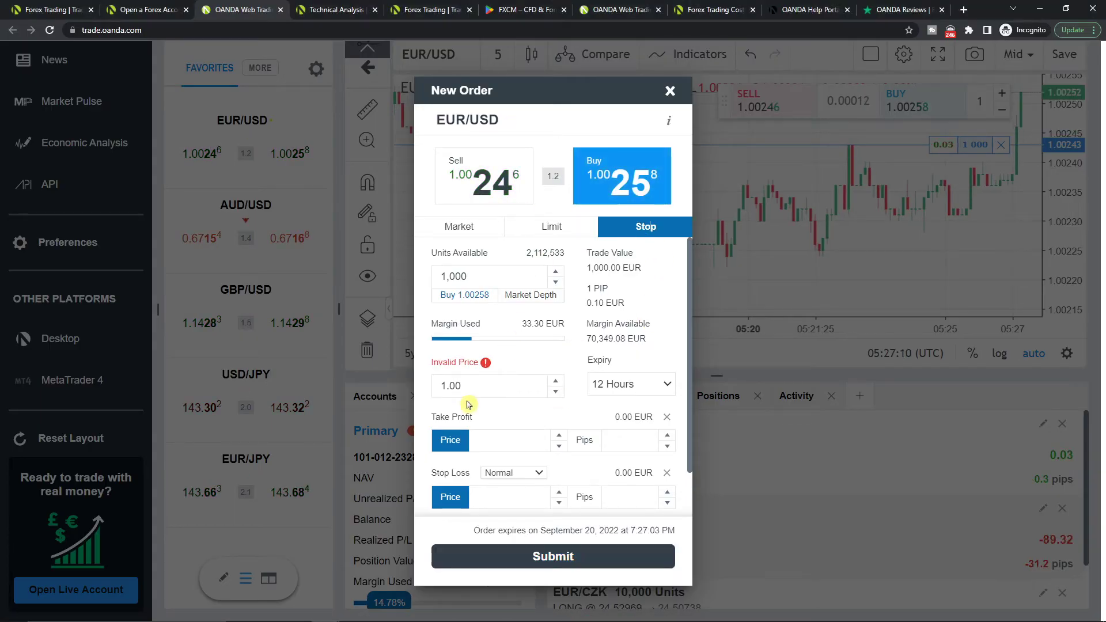
left_click(553, 231)
left_click(644, 228)
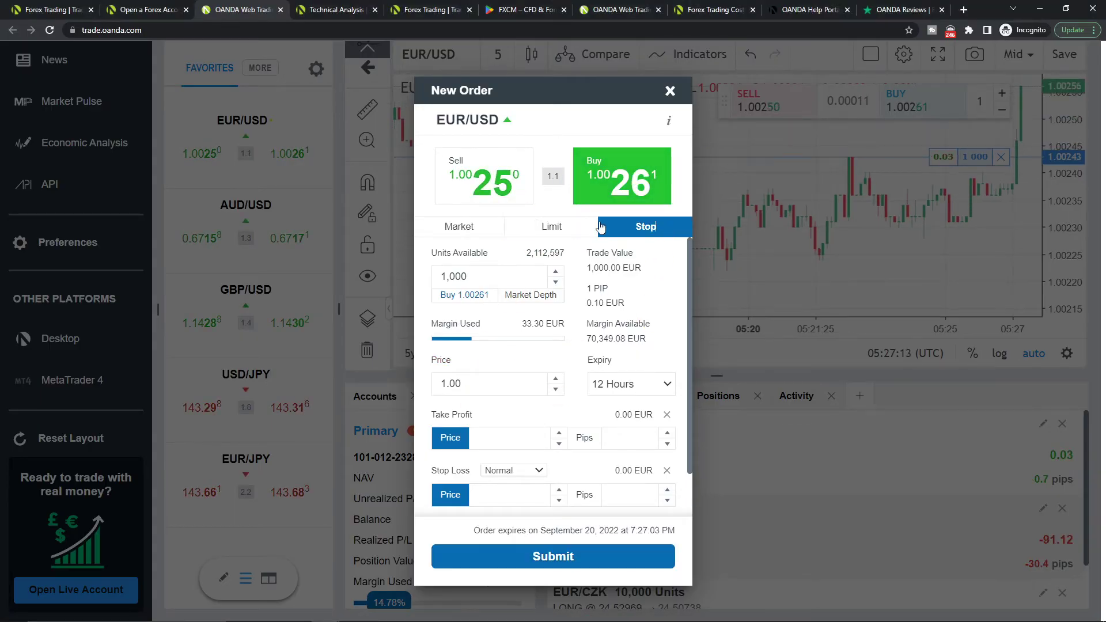
left_click(436, 228)
left_click(646, 230)
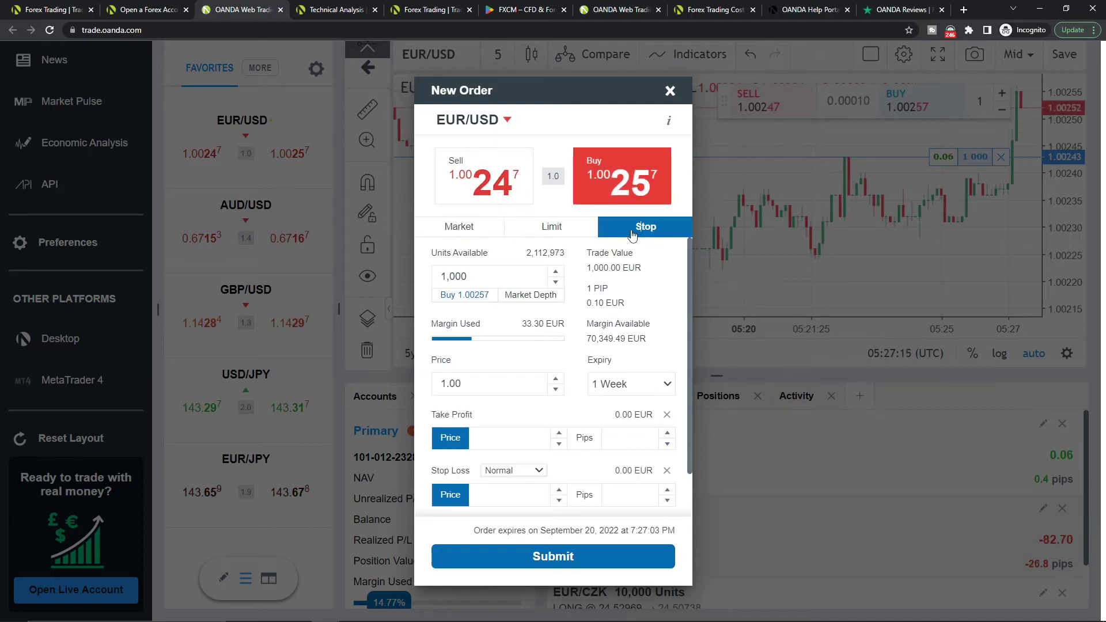
left_click_drag(462, 388, 451, 391)
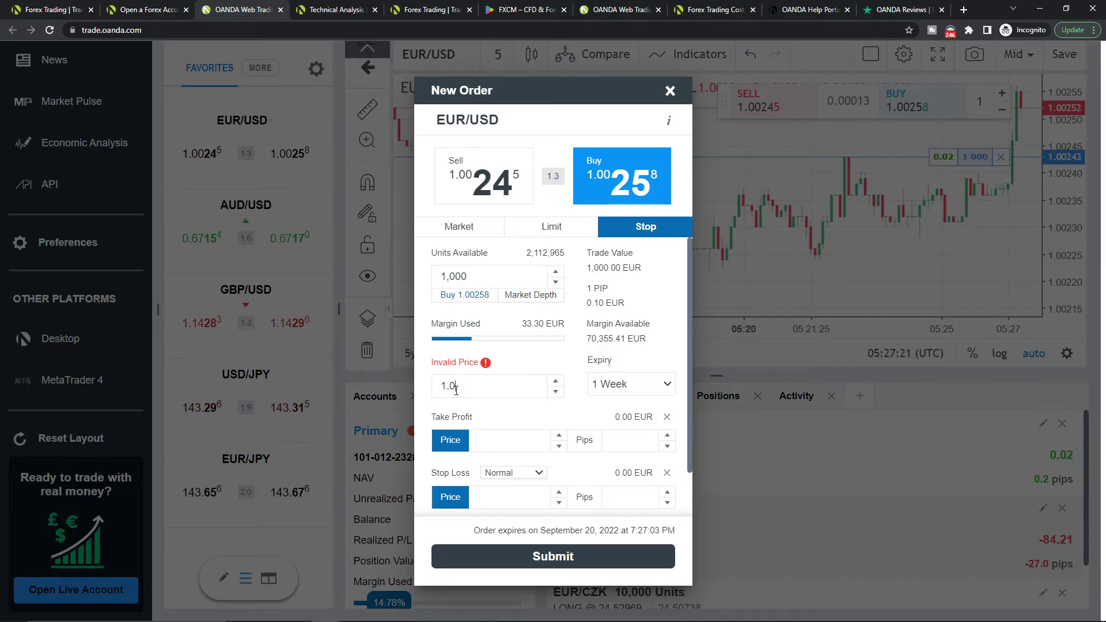
double_click(456, 389)
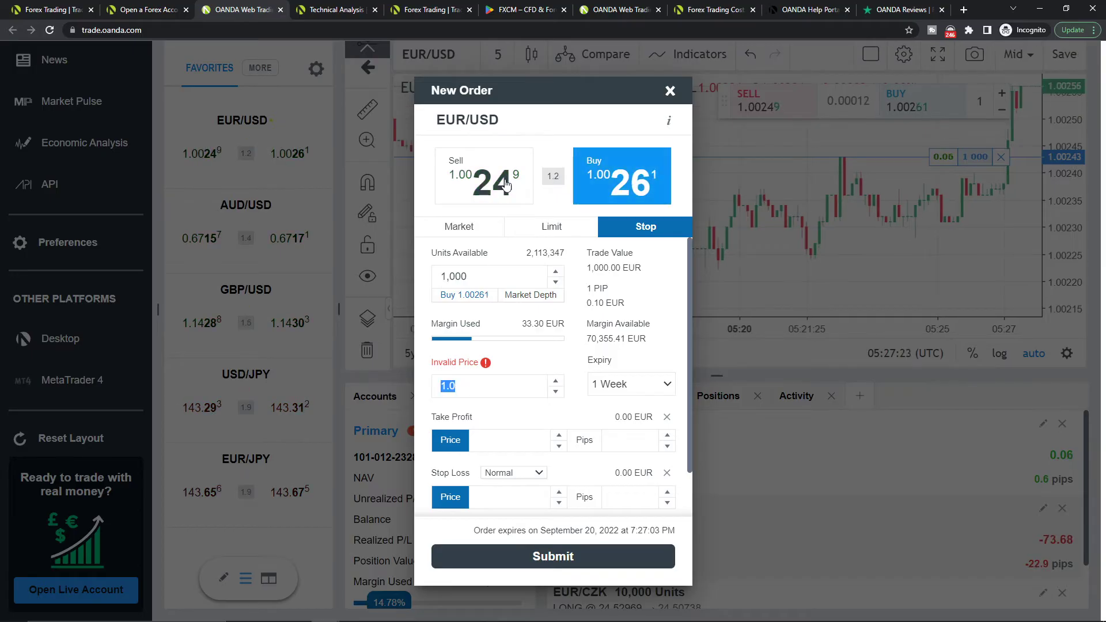
left_click(459, 227)
- Close the order ticket and draw a trend line from near 05:20 to the 05:17 low
left_click(669, 90)
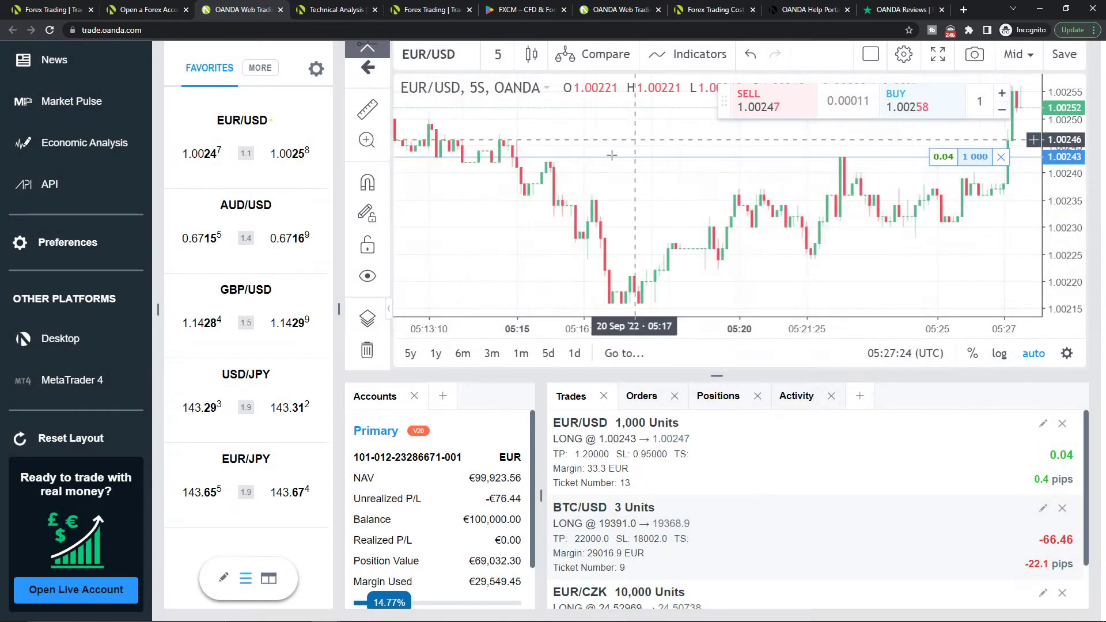
scroll(343, 180, "up", 2)
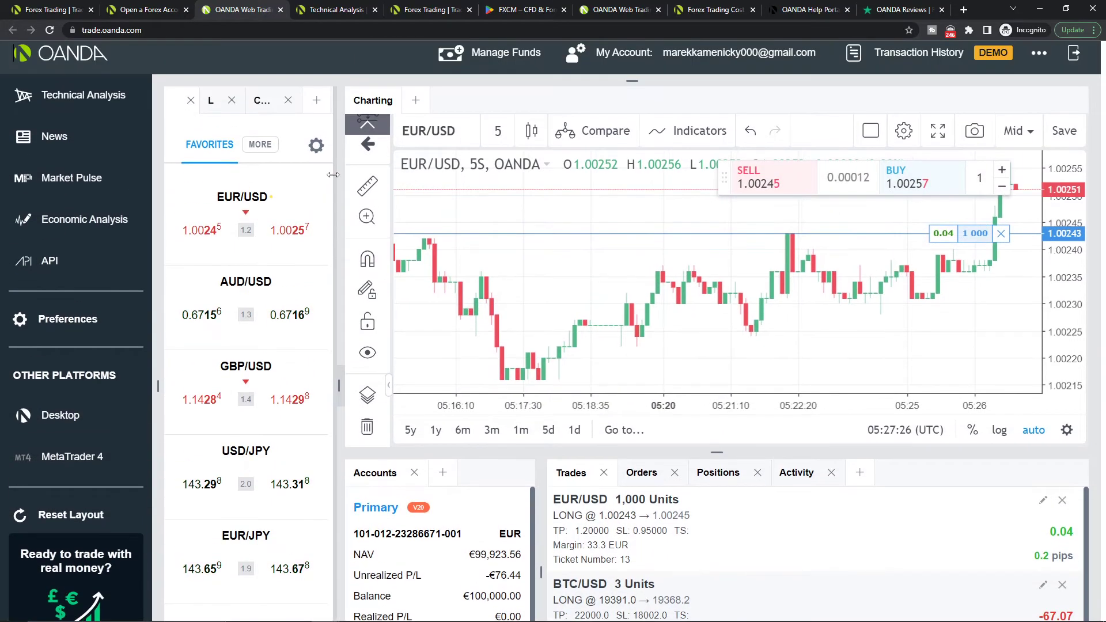
scroll(371, 147, "up", 3)
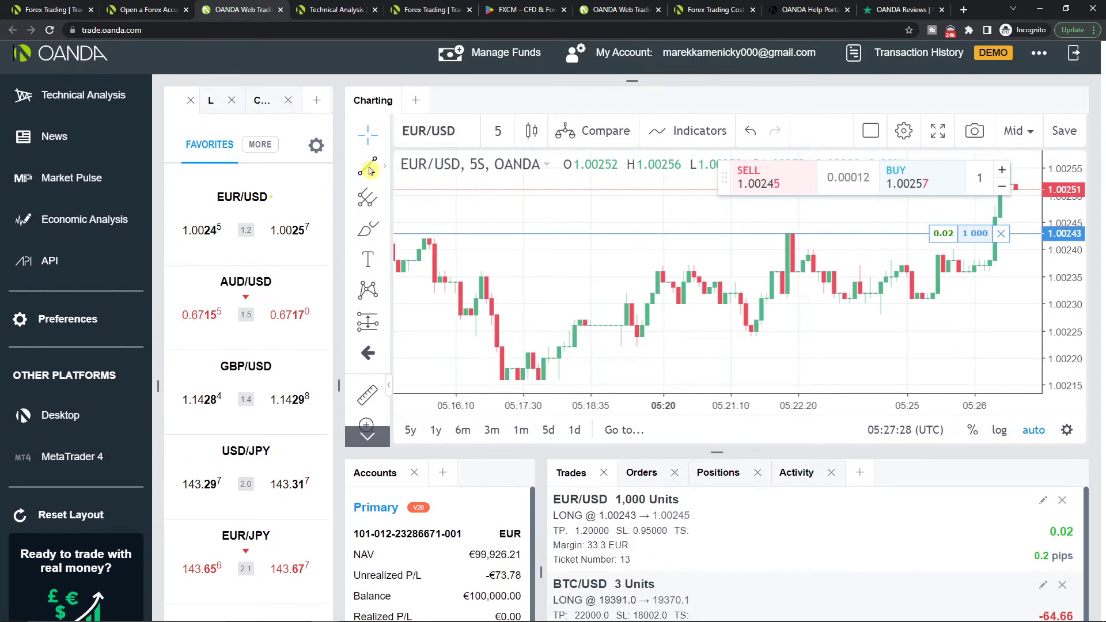
left_click(371, 169)
left_click(673, 228)
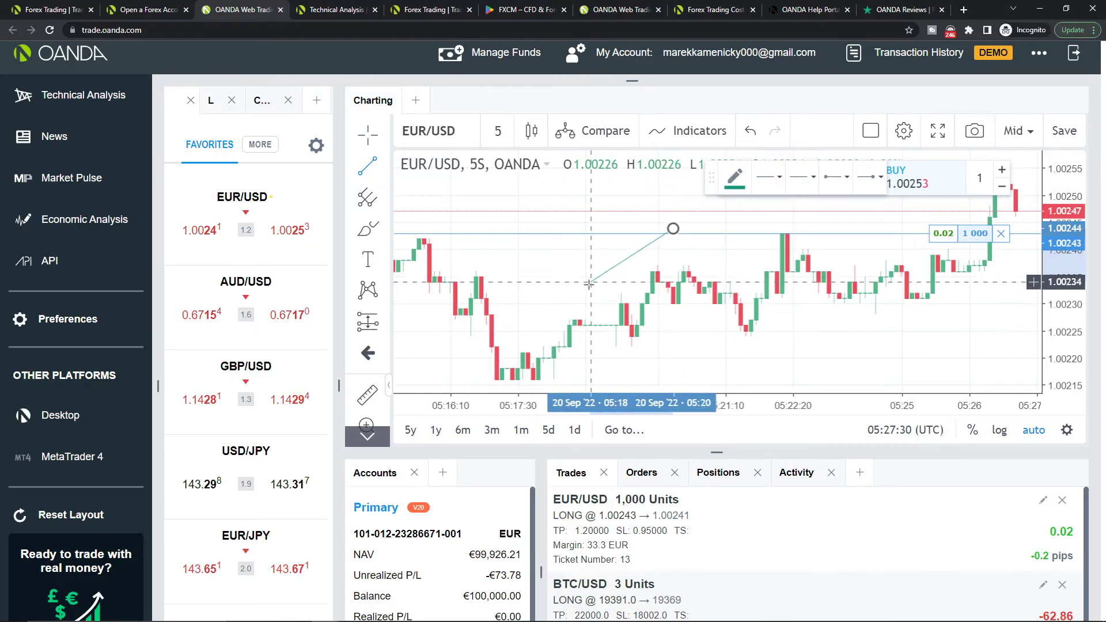
left_click(508, 350)
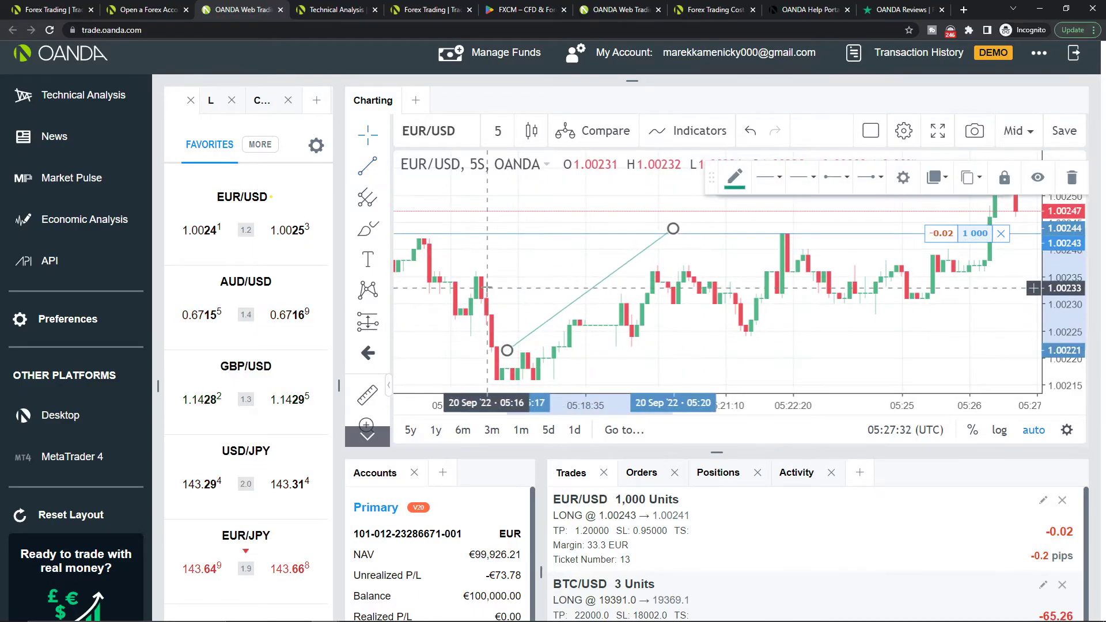
- Browse the Pitchfork, Brush, Text, Patterns and Prediction tool groups, then pick the Text tool
left_click(386, 201)
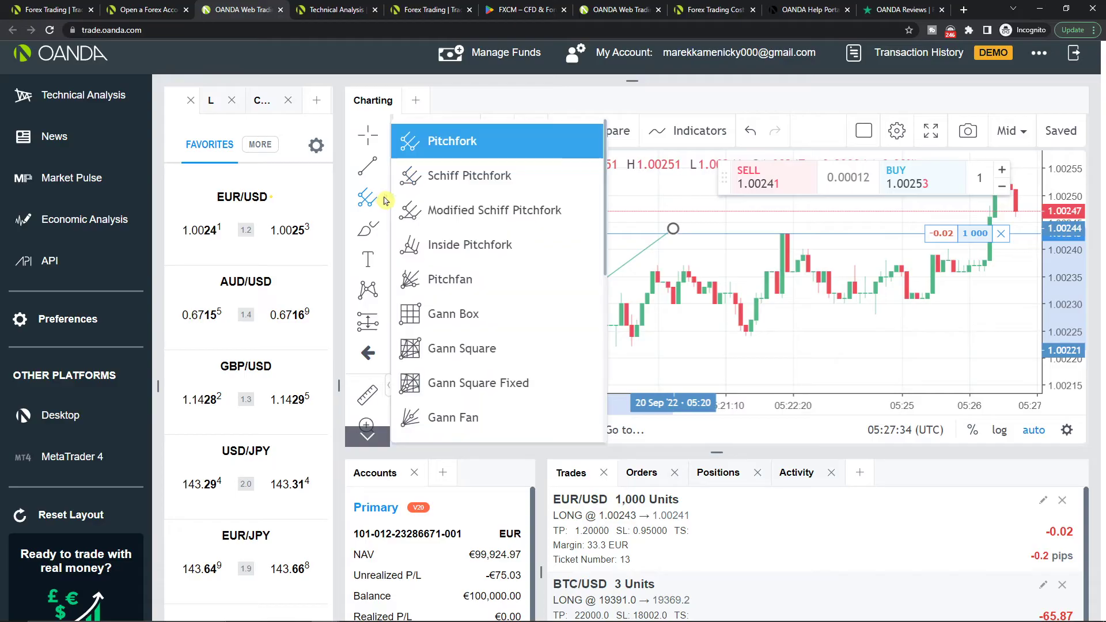
scroll(524, 225, "down", 1)
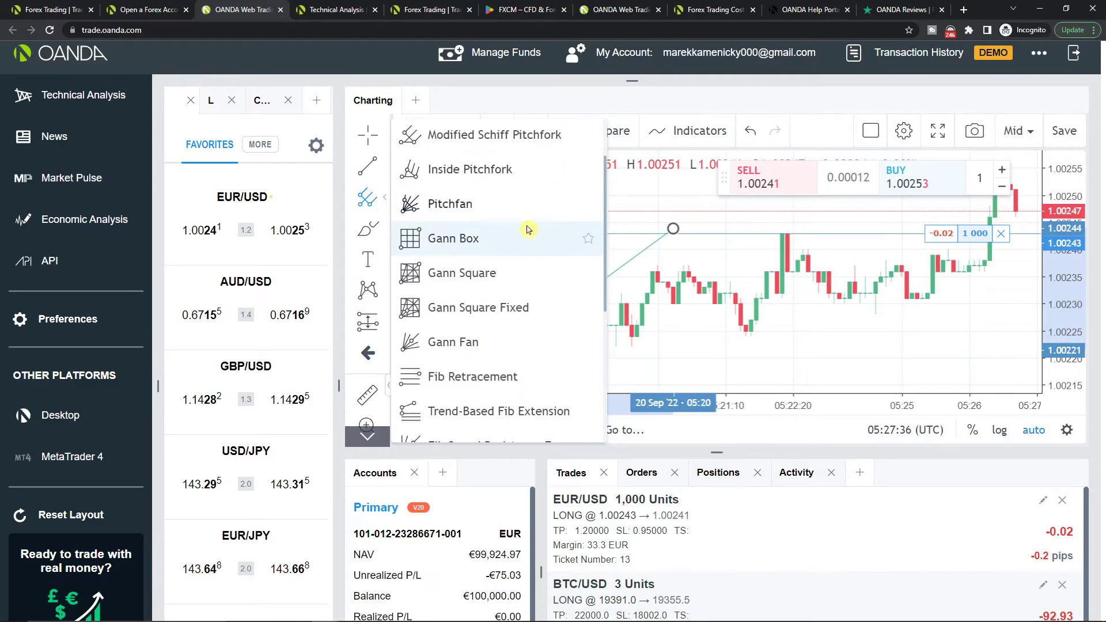
scroll(524, 227, "down", 1)
scroll(526, 228, "down", 1)
scroll(528, 230, "down", 1)
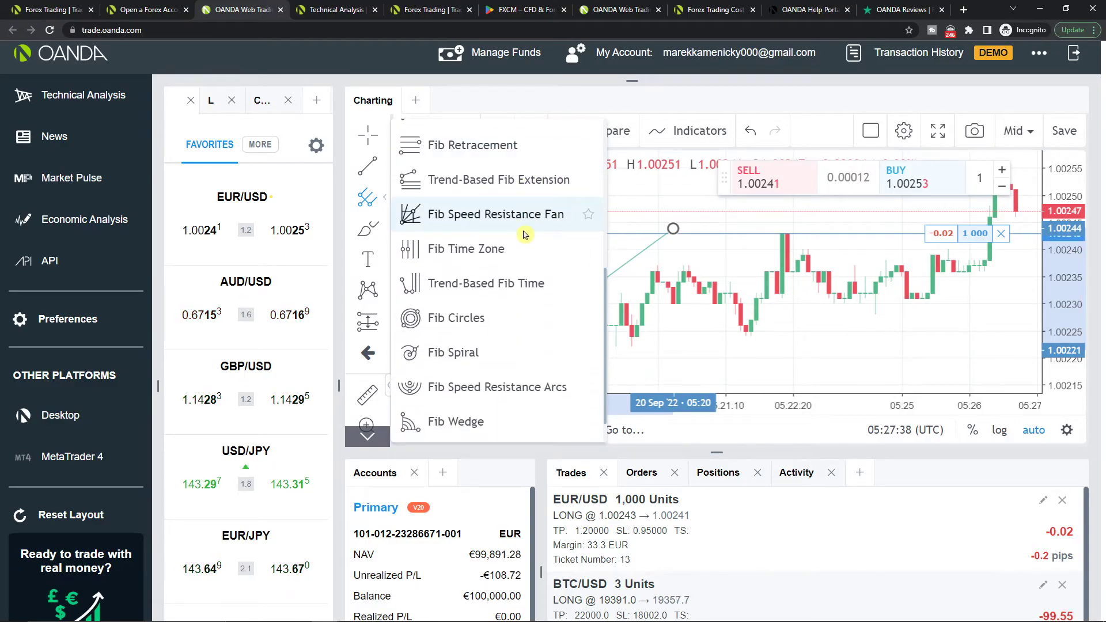
left_click(380, 239)
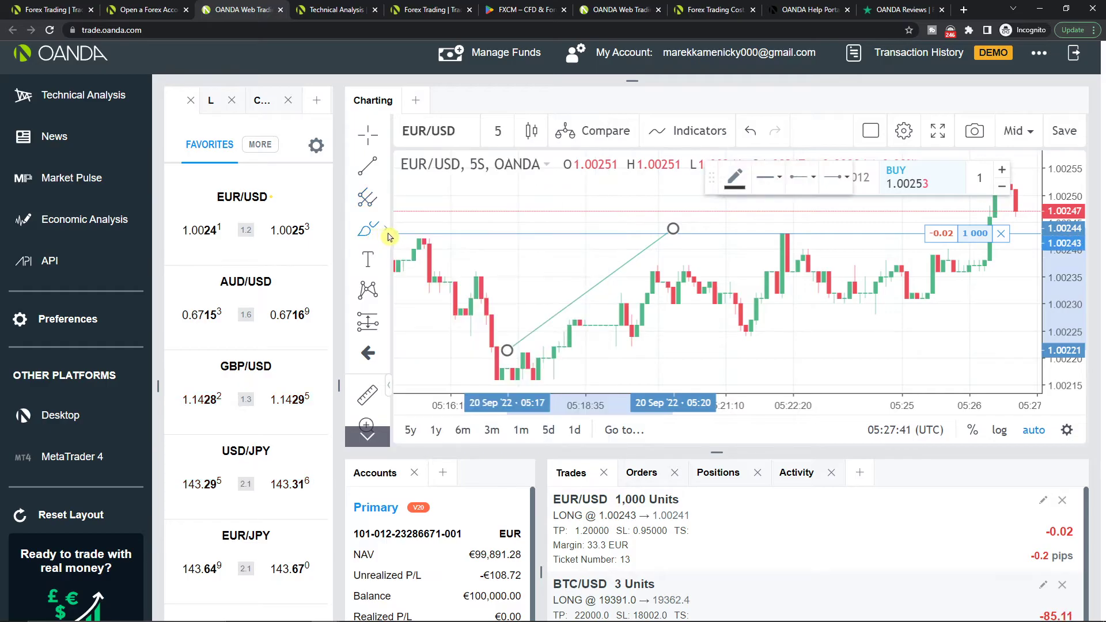
left_click(388, 236)
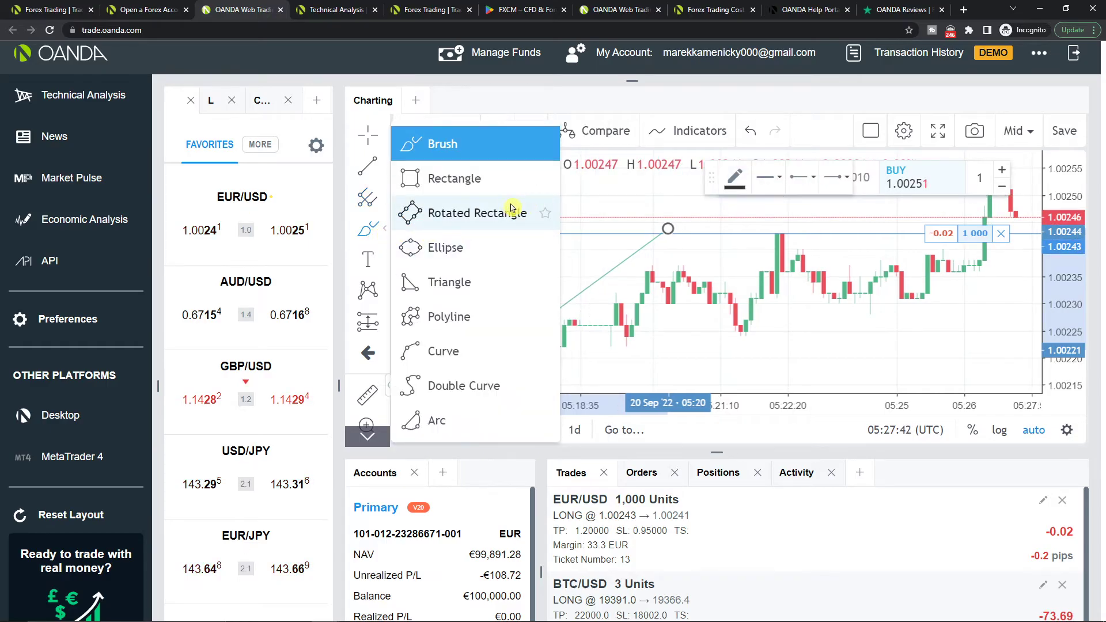
left_click(382, 259)
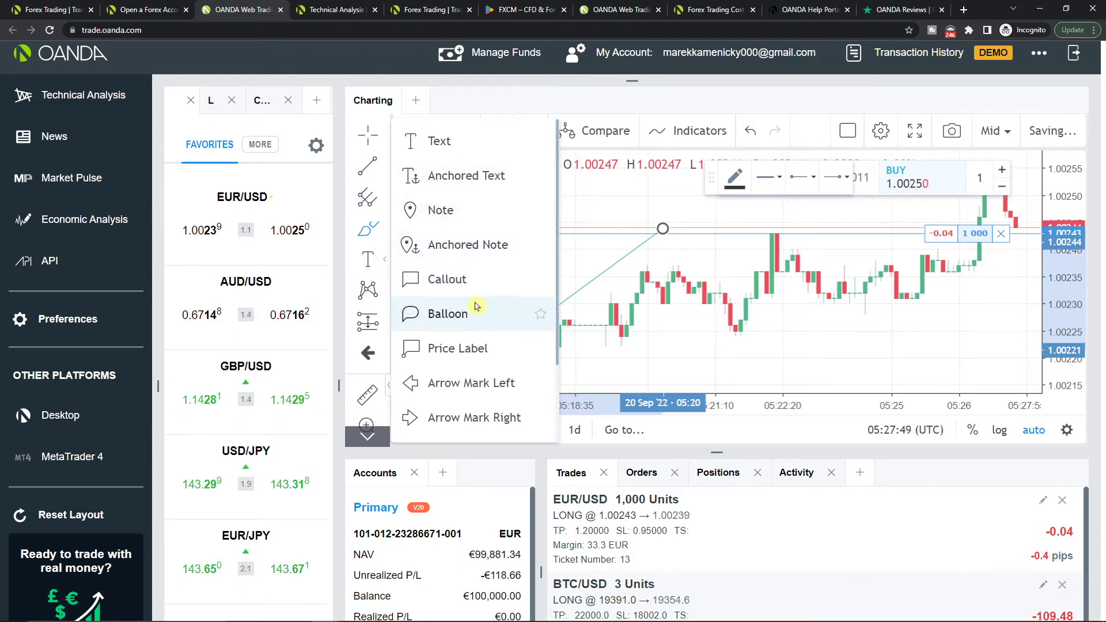
left_click(383, 290)
scroll(526, 280, "down", 1)
scroll(525, 279, "down", 1)
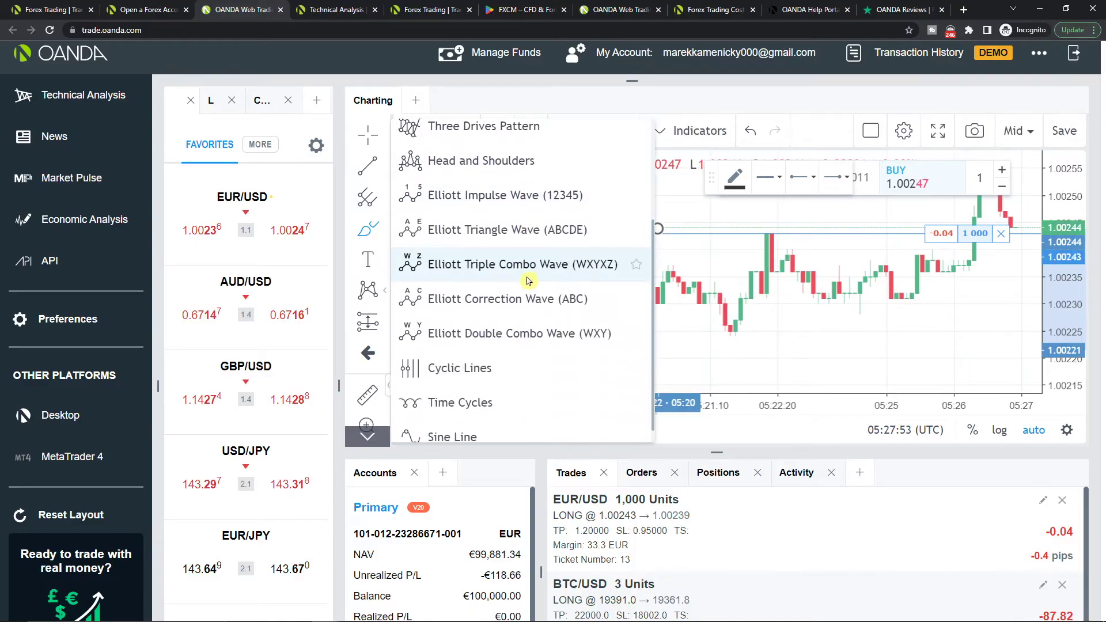
scroll(526, 279, "up", 2)
scroll(525, 278, "down", 3)
scroll(526, 280, "up", 3)
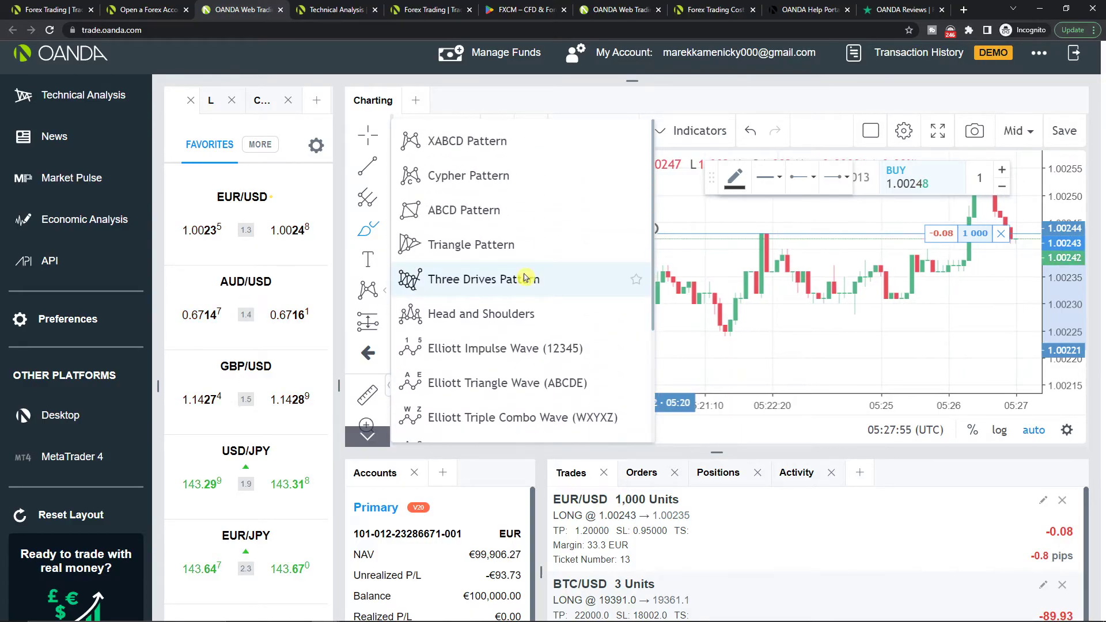
left_click(367, 322)
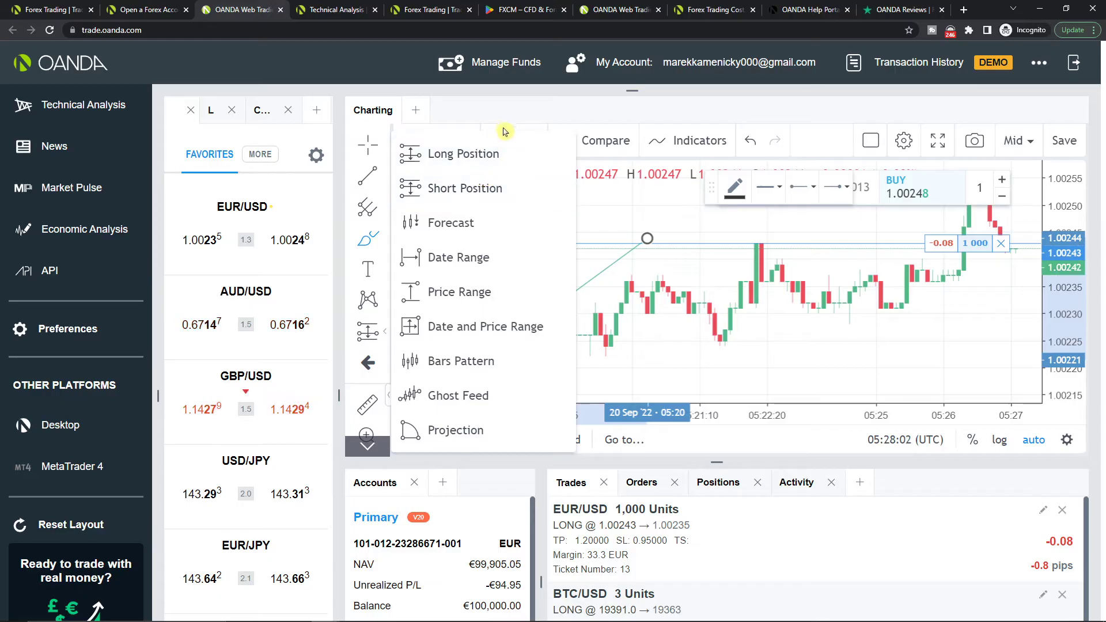
left_click(424, 153)
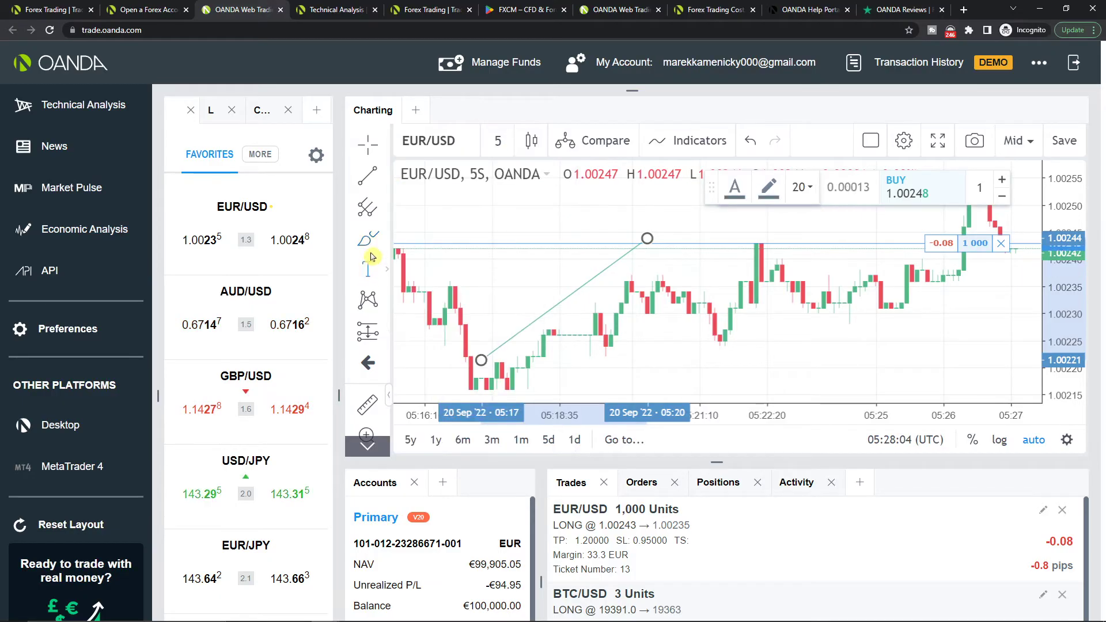
- Switch the EUR/USD chart to Line style and place a 'Text' label on it
left_click(531, 141)
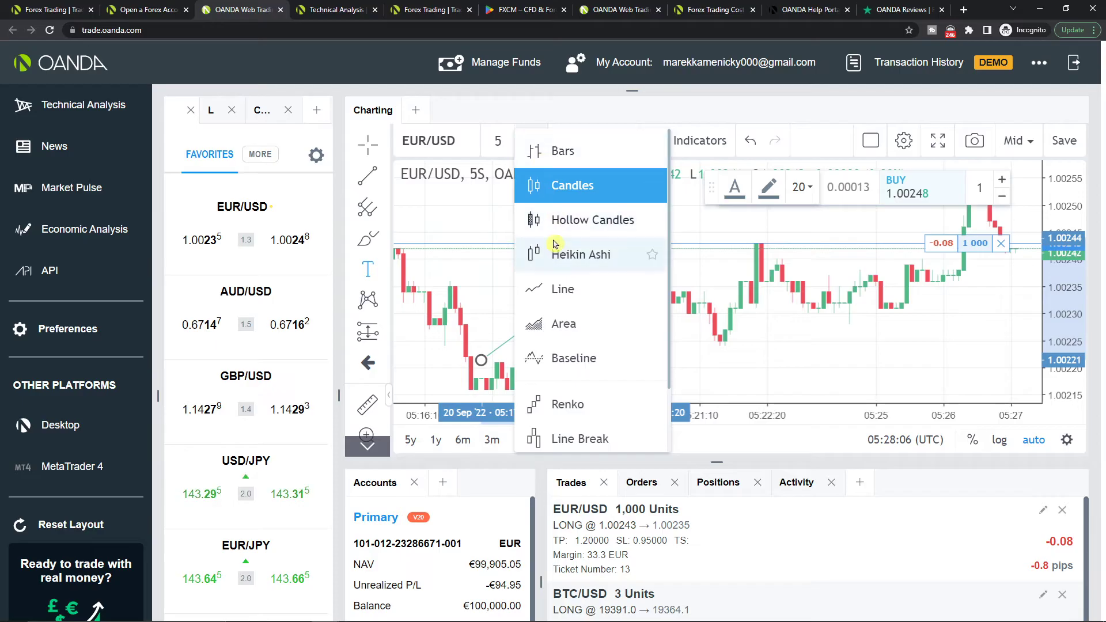
scroll(557, 251, "down", 2)
scroll(566, 199, "up", 2)
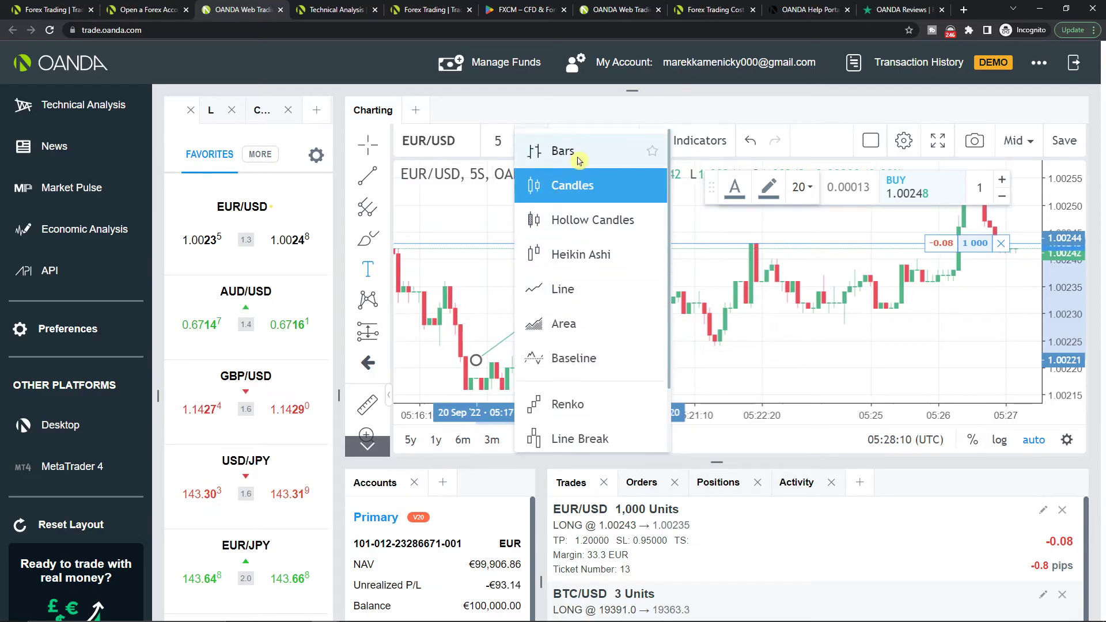
left_click(553, 292)
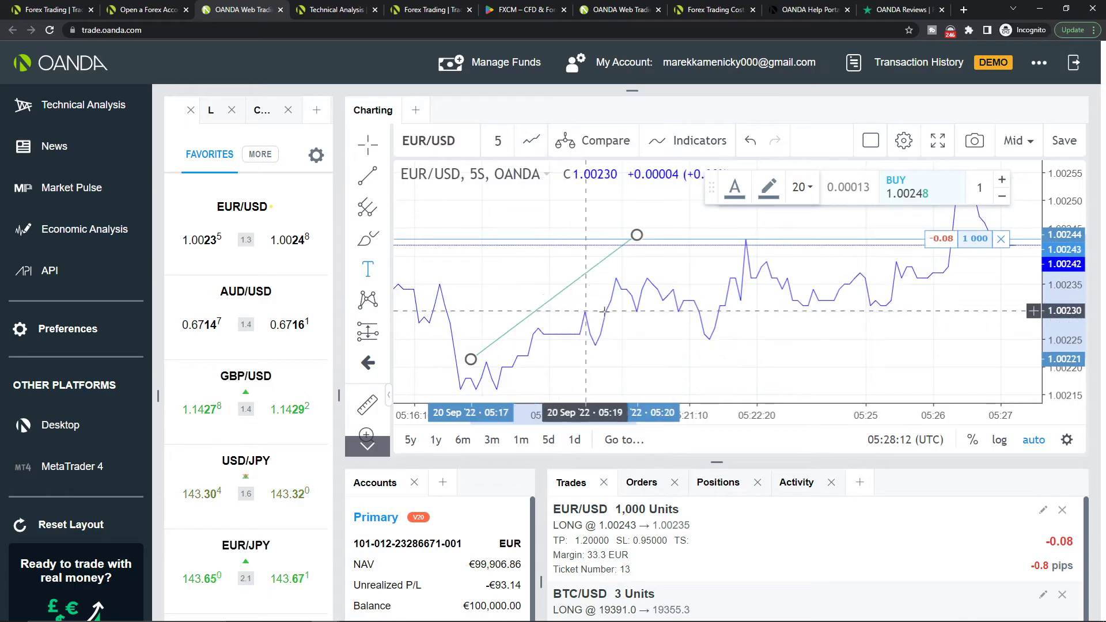
left_click(632, 227)
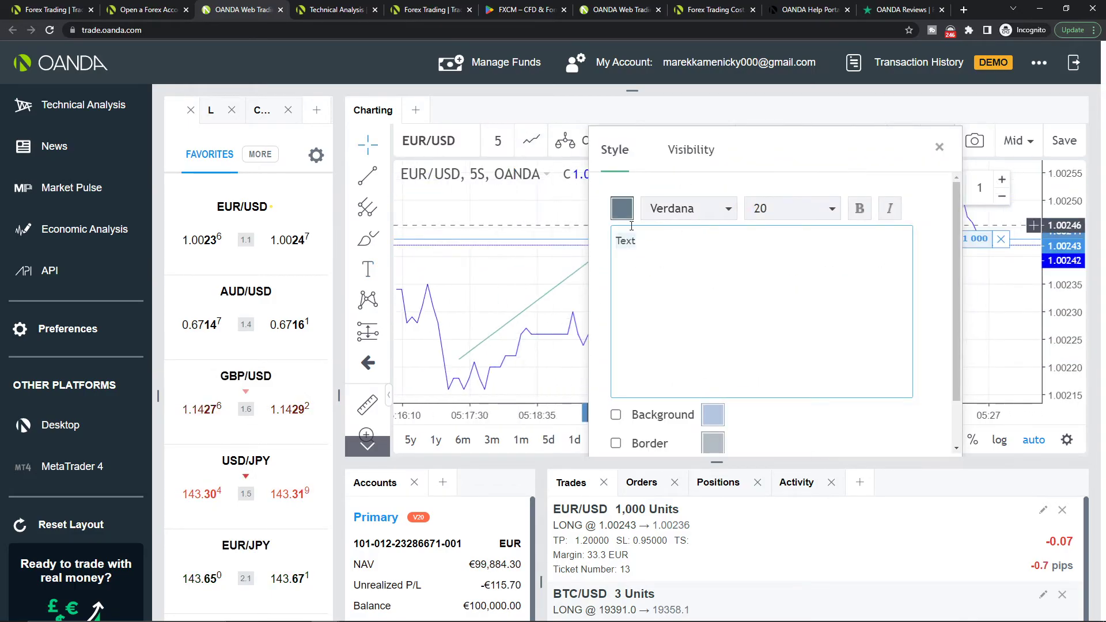
left_click(940, 147)
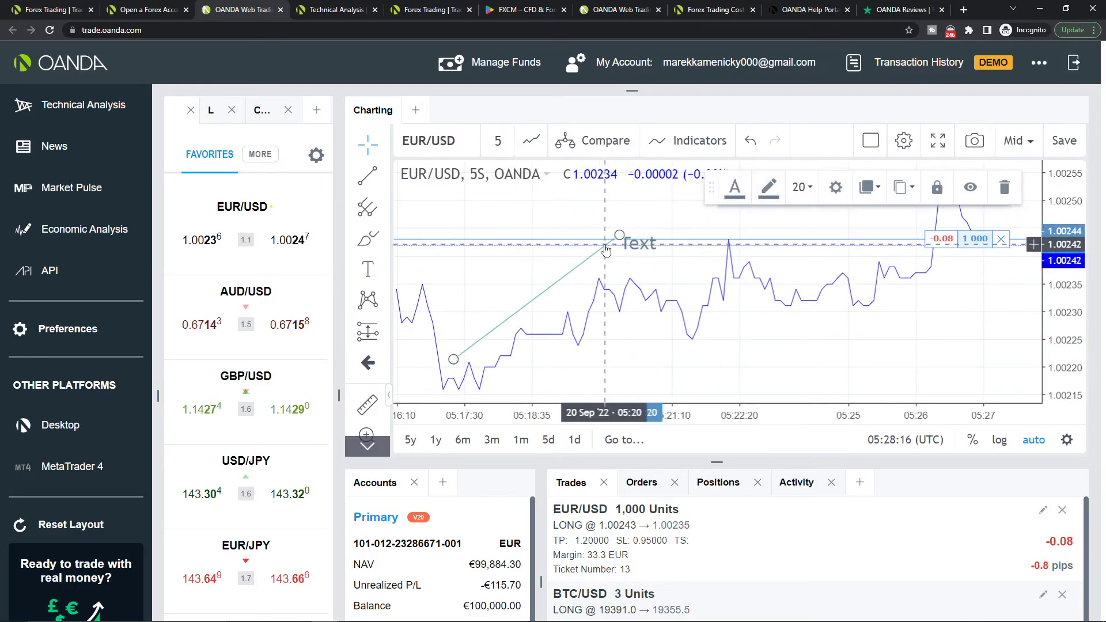
left_click_drag(794, 240, 574, 243)
left_click(531, 141)
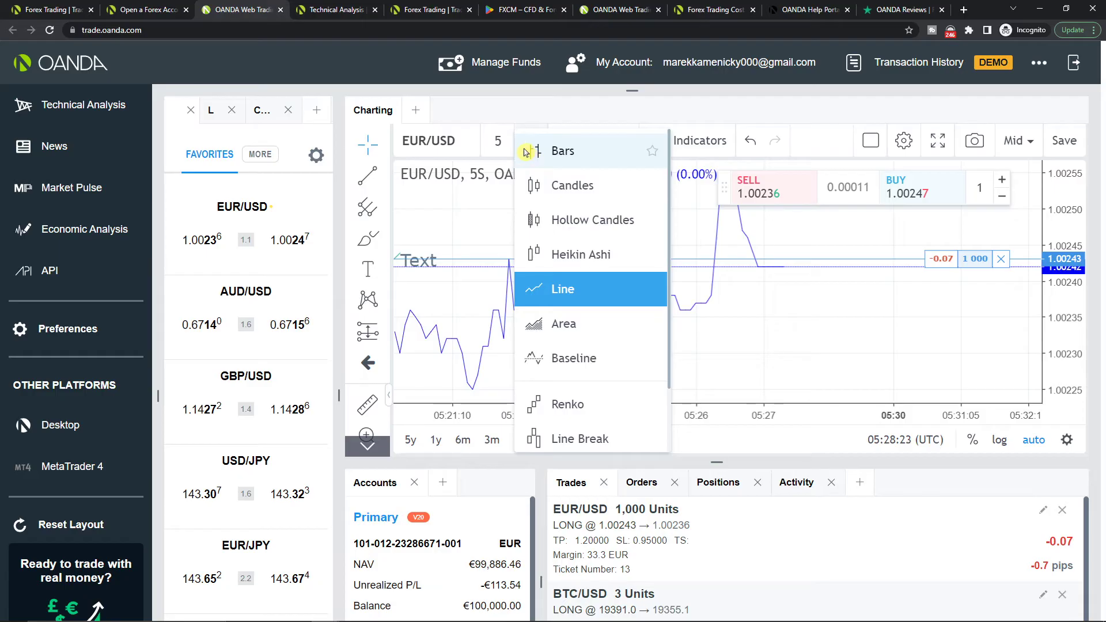
- Try the symbol search and chart context menu to reach the Compare dialog
left_click(471, 153)
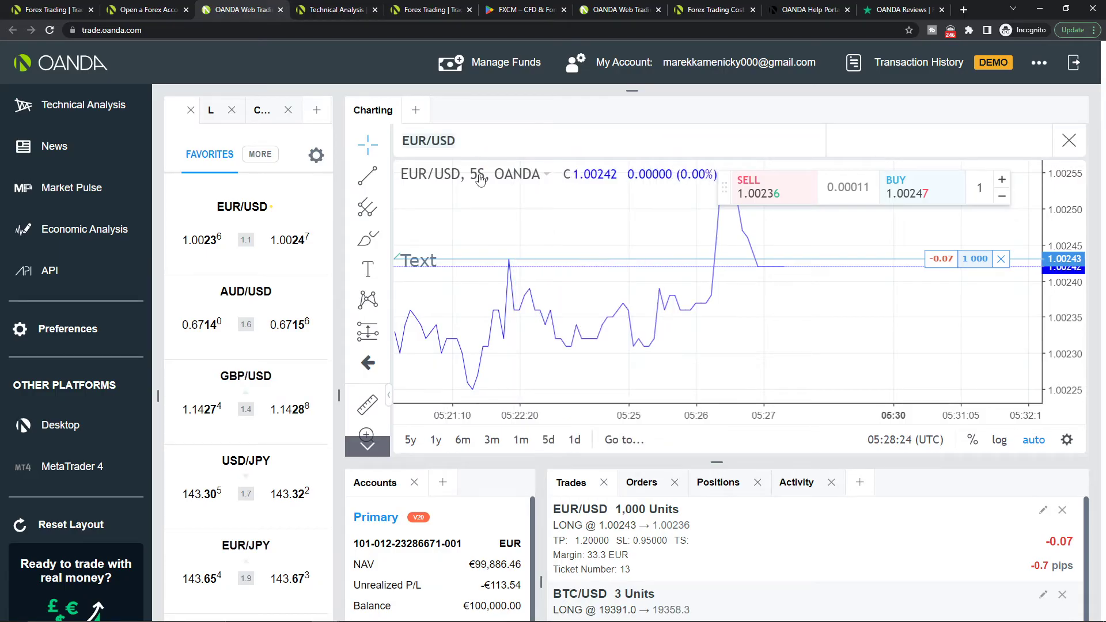
right_click(481, 178)
left_click(603, 158)
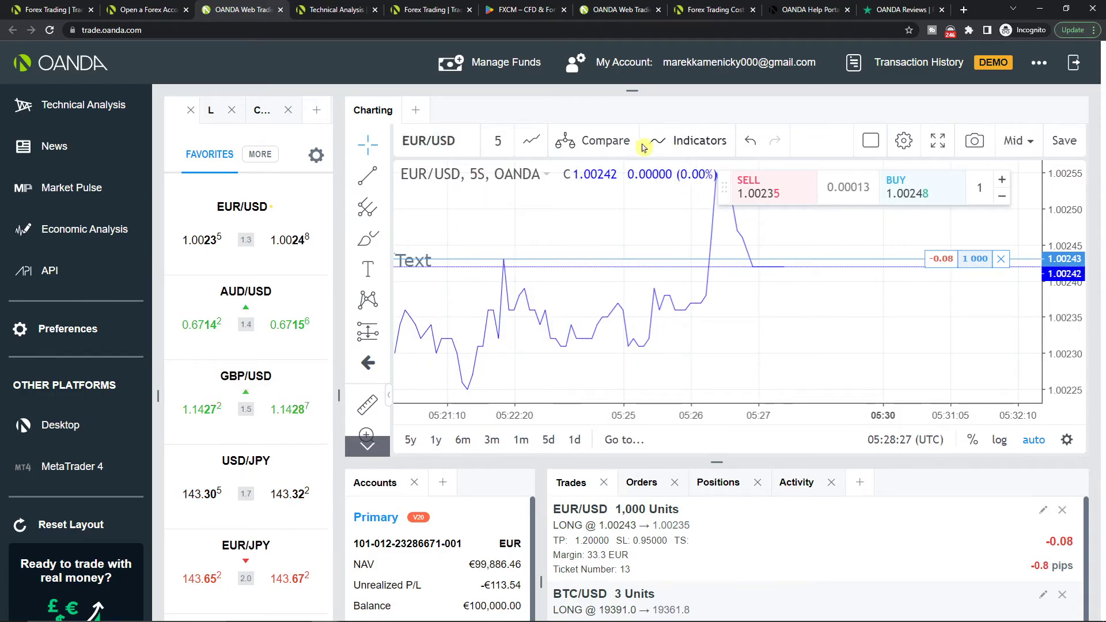
right_click(546, 182)
left_click(586, 235)
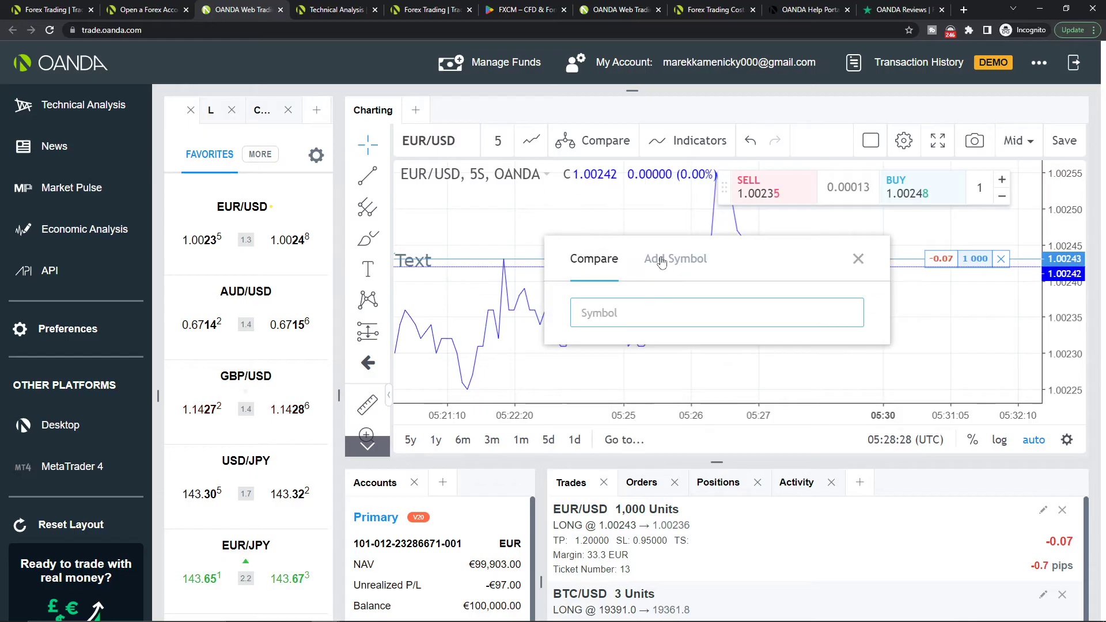
left_click(857, 260)
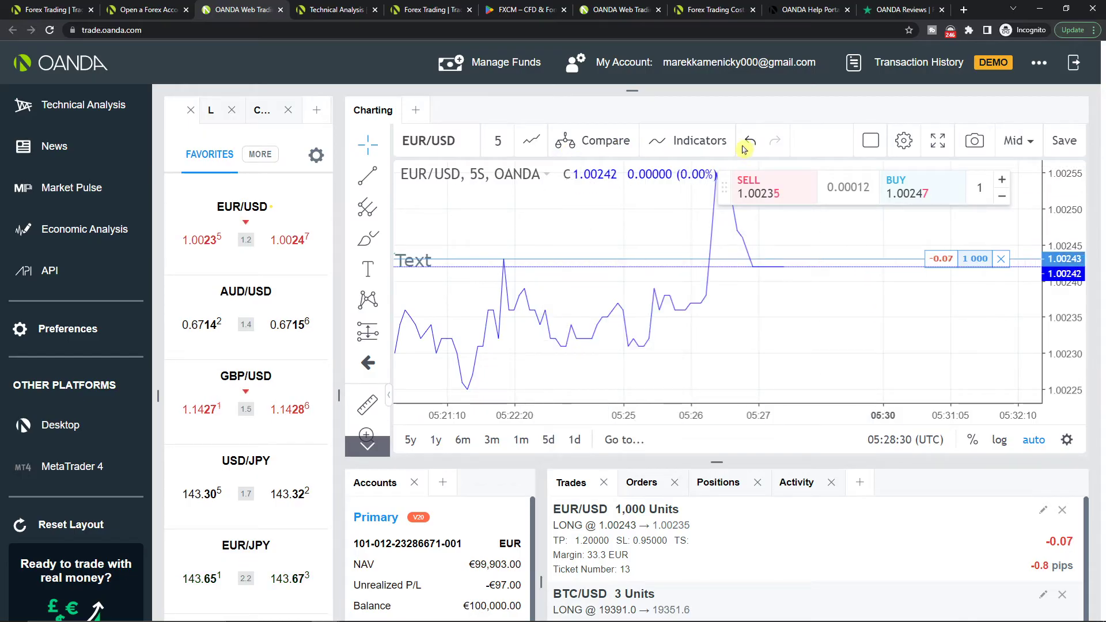
- Add EUR/CZK as a comparison series and close the Compare dialog
left_click(597, 140)
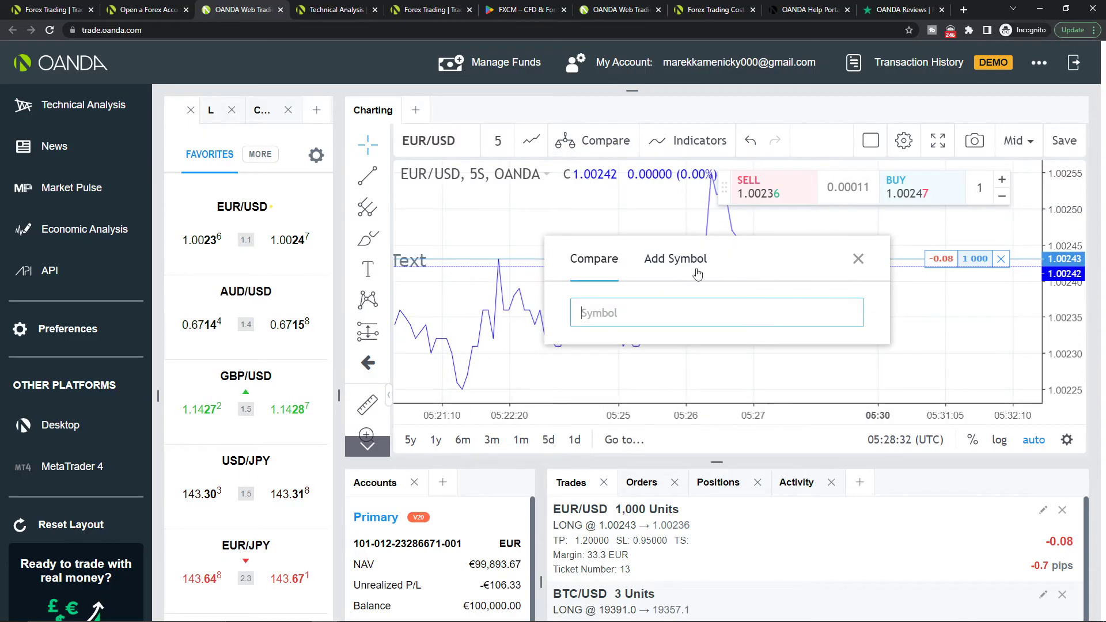
type("EUR")
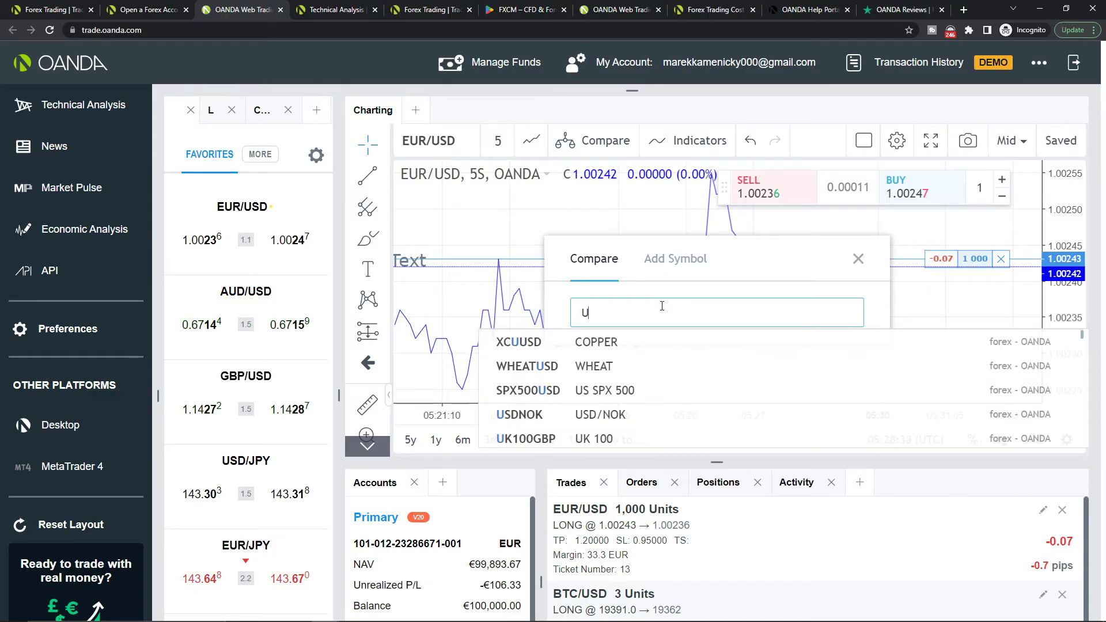
scroll(610, 394, "down", 1)
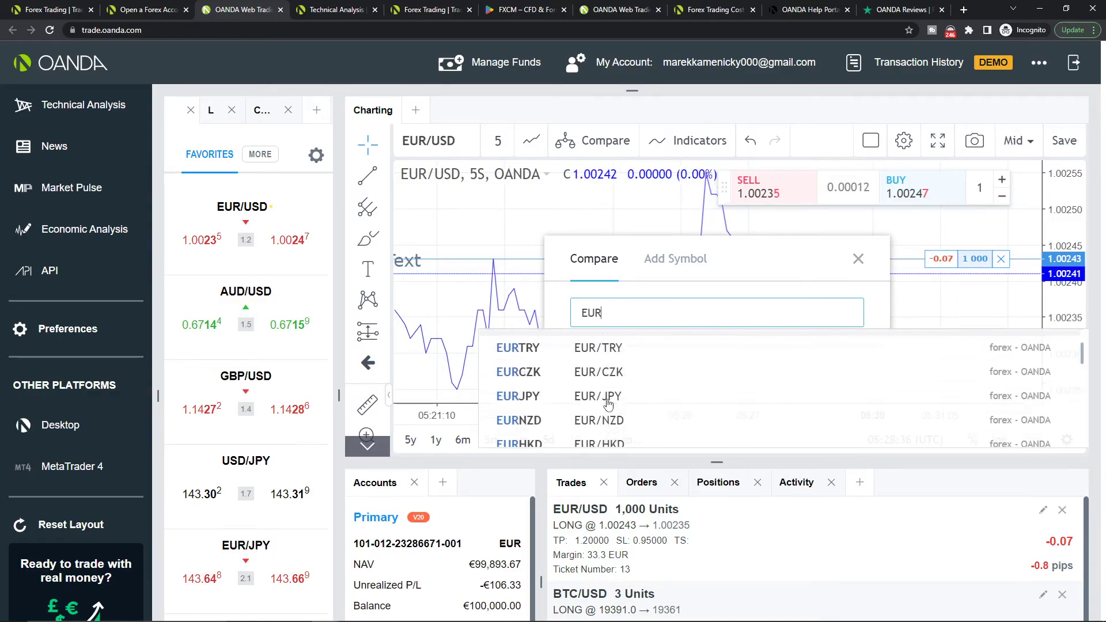
left_click(610, 363)
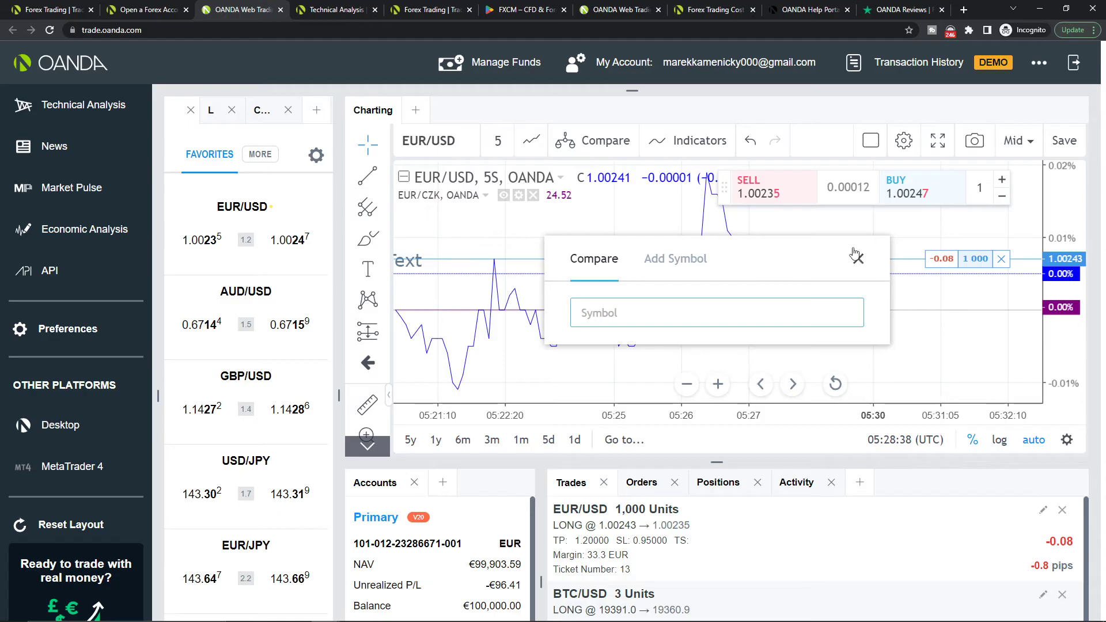
left_click(671, 262)
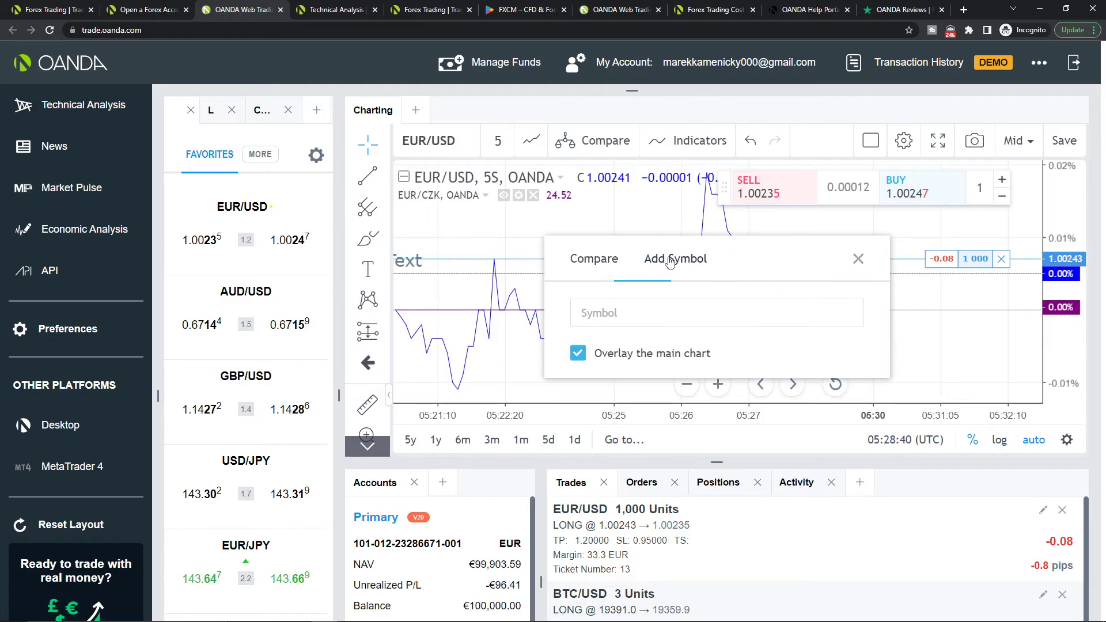
left_click(579, 262)
left_click(859, 259)
scroll(648, 320, "down", 1)
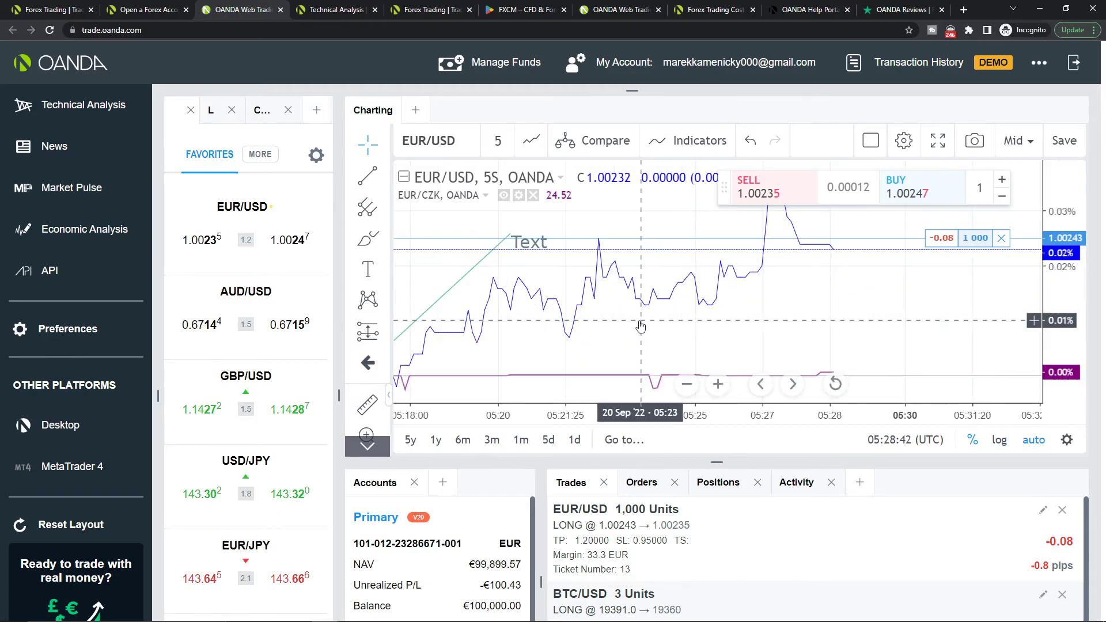
scroll(692, 324, "down", 2)
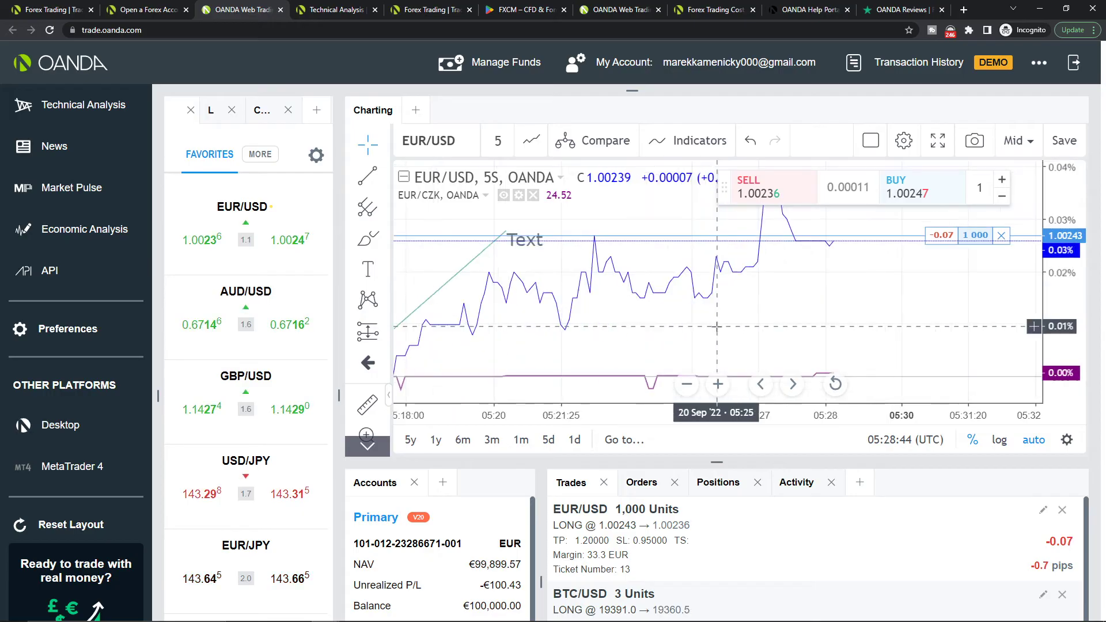
scroll(718, 327, "up", 1)
scroll(717, 327, "up", 1)
scroll(717, 327, "up", 1)
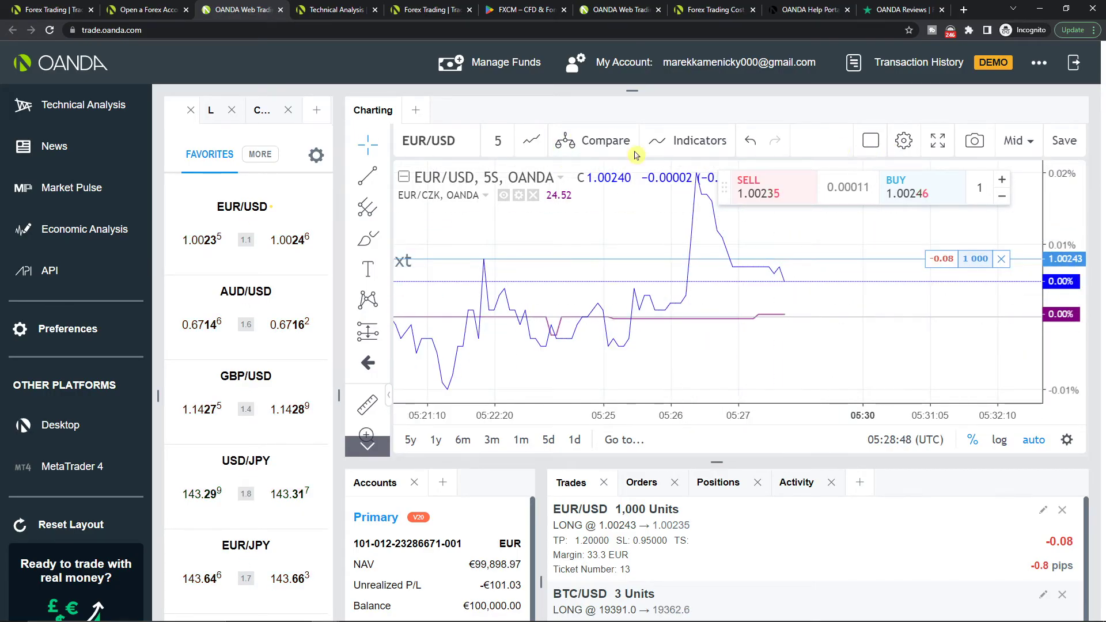
- Set the chart to the 1-month interval and dismiss the Modify Order and New Order tickets
left_click(498, 141)
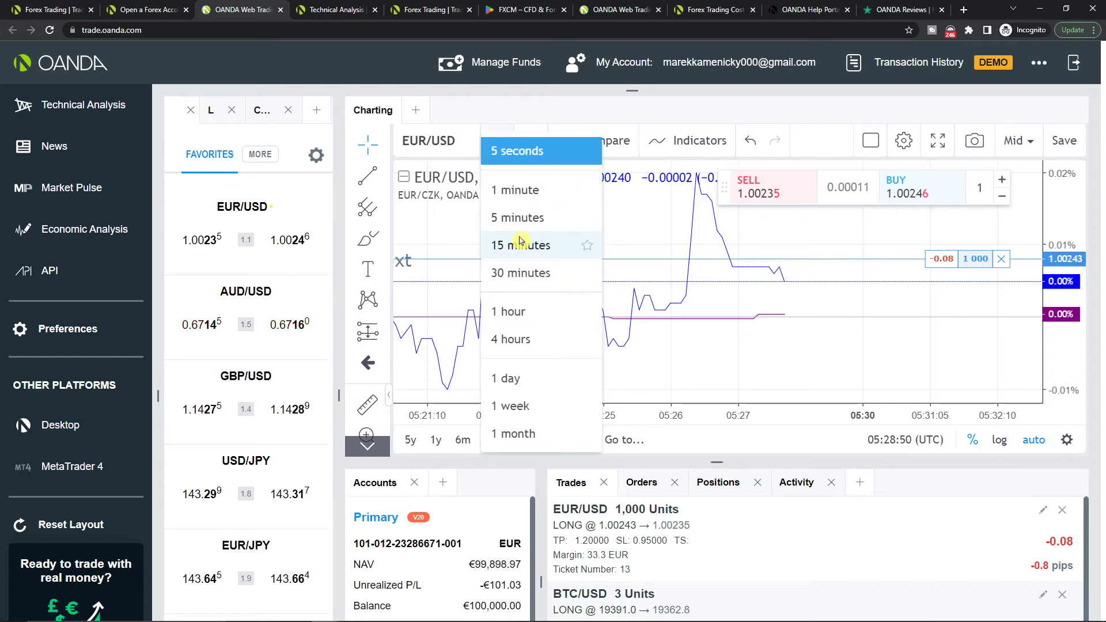
scroll(523, 259, "down", 1)
left_click(510, 357)
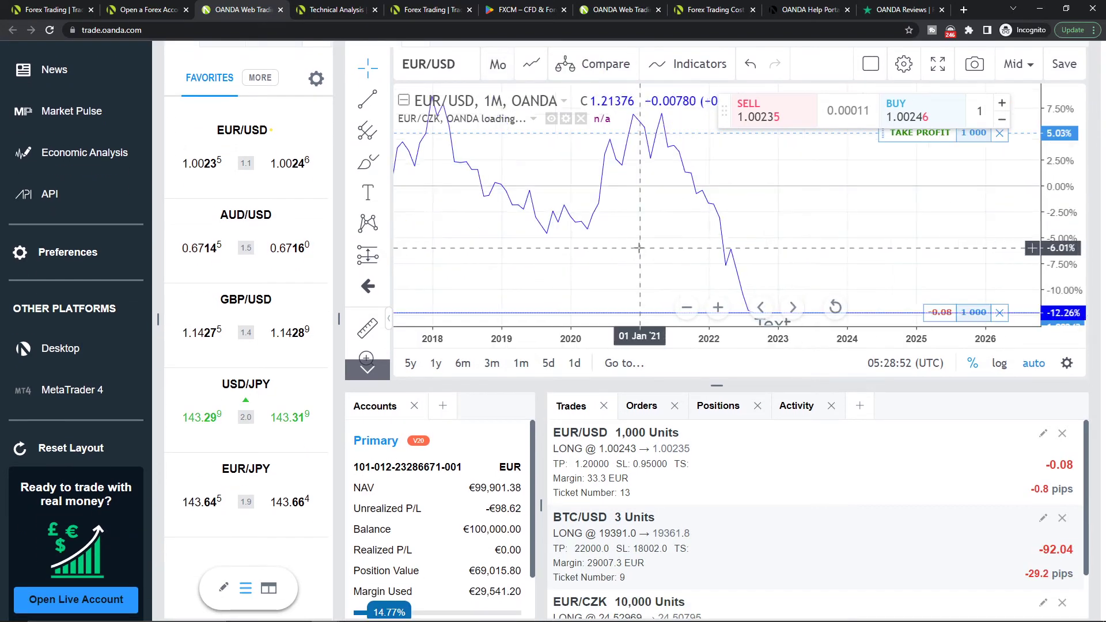
scroll(644, 248, "down", 2)
scroll(651, 248, "down", 2)
scroll(659, 249, "down", 2)
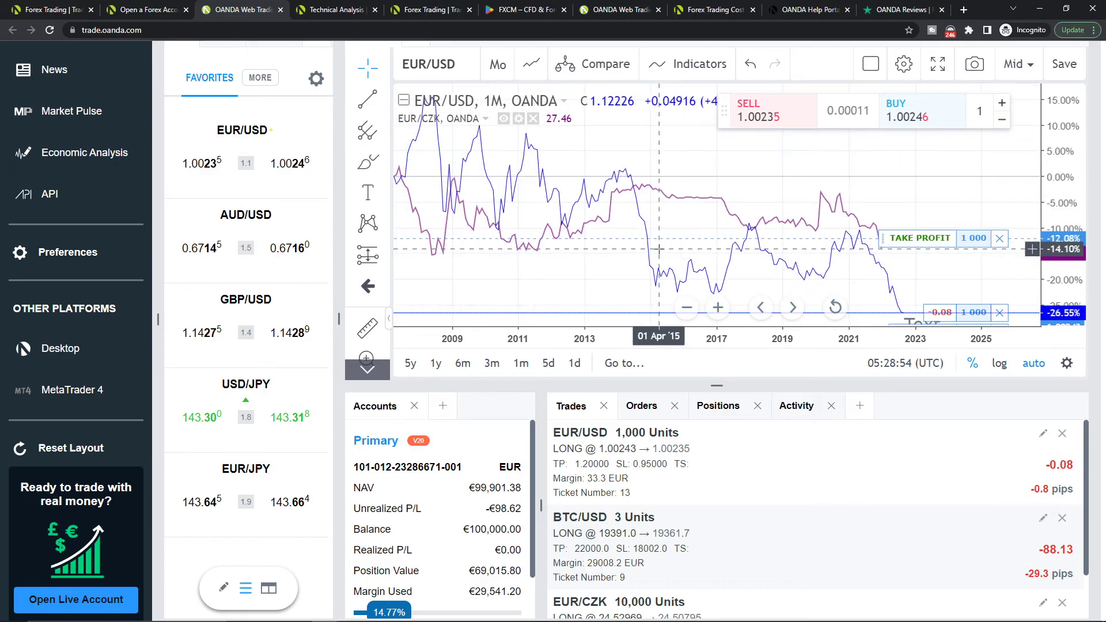
scroll(660, 249, "down", 2)
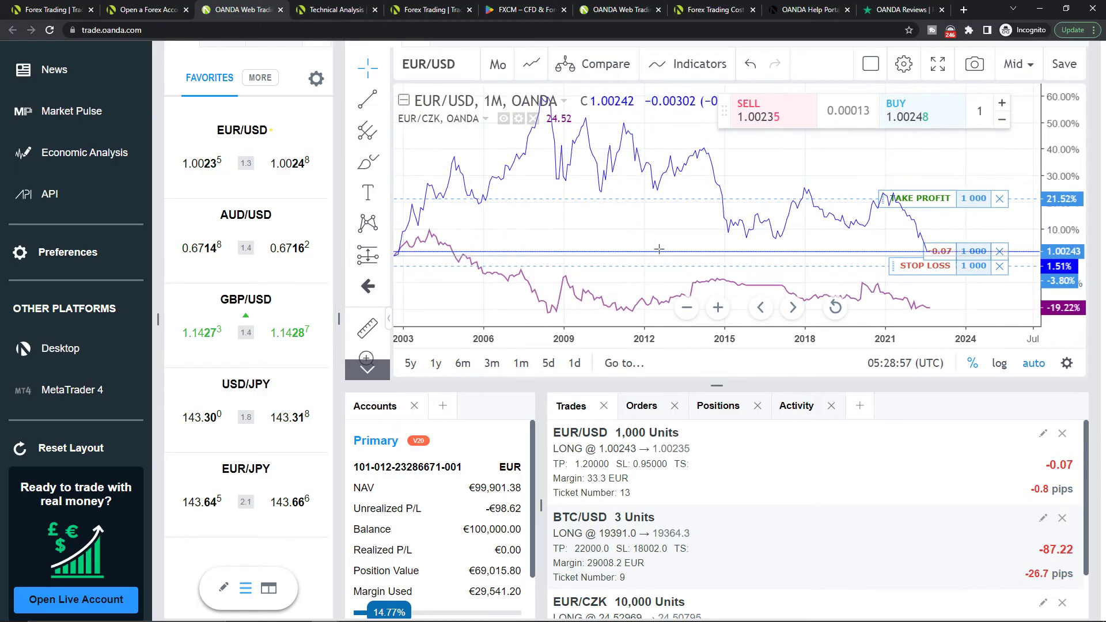
scroll(660, 249, "up", 2)
scroll(869, 398, "up", 2)
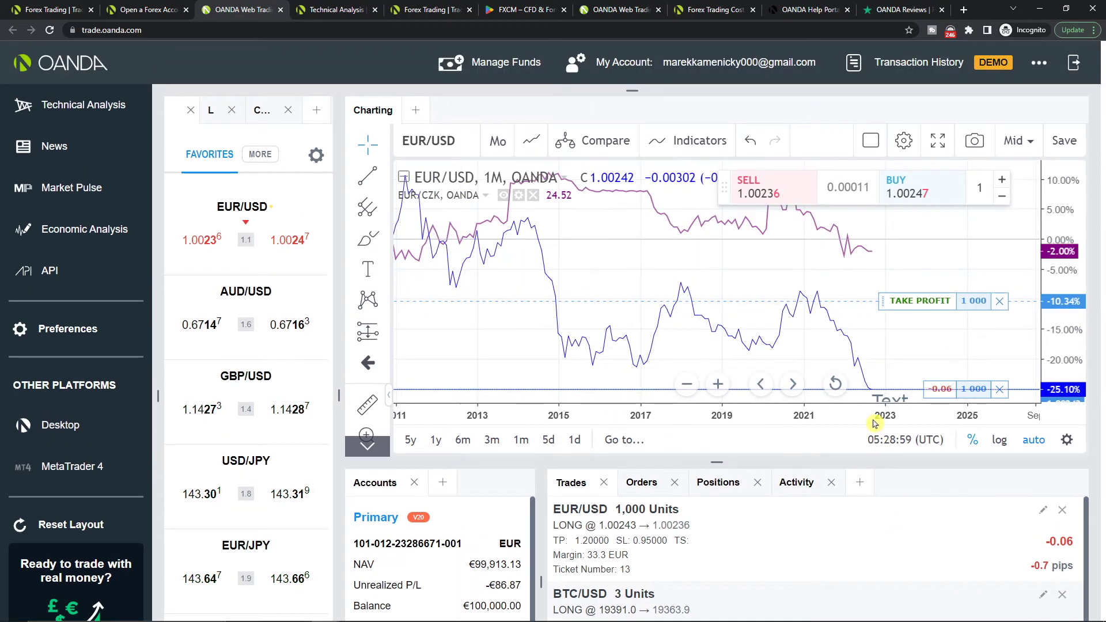
left_click(975, 302)
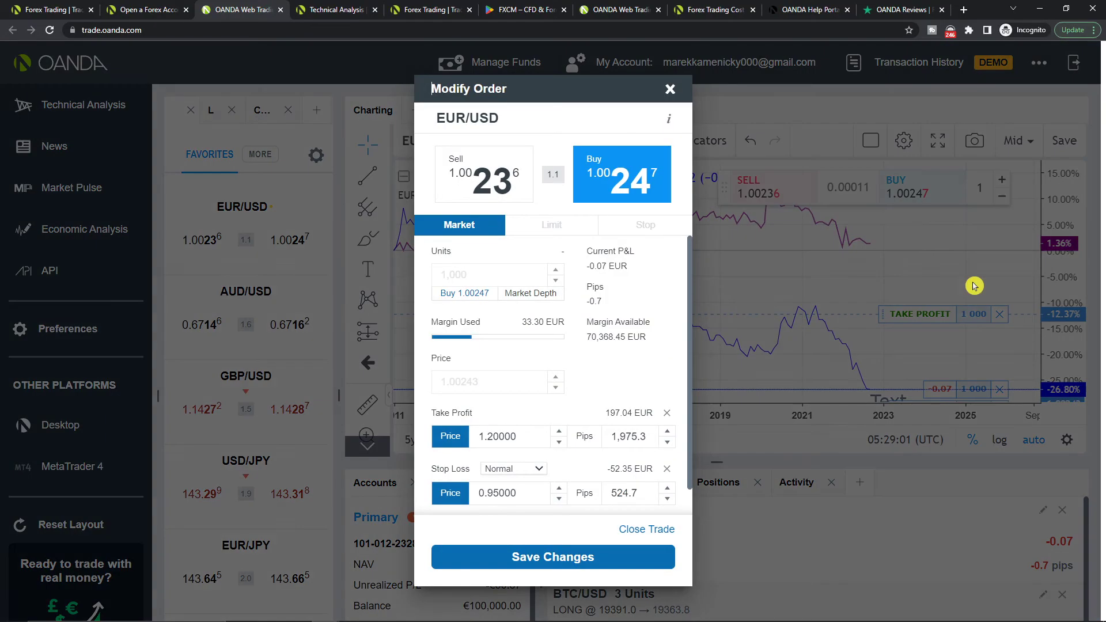
left_click(670, 89)
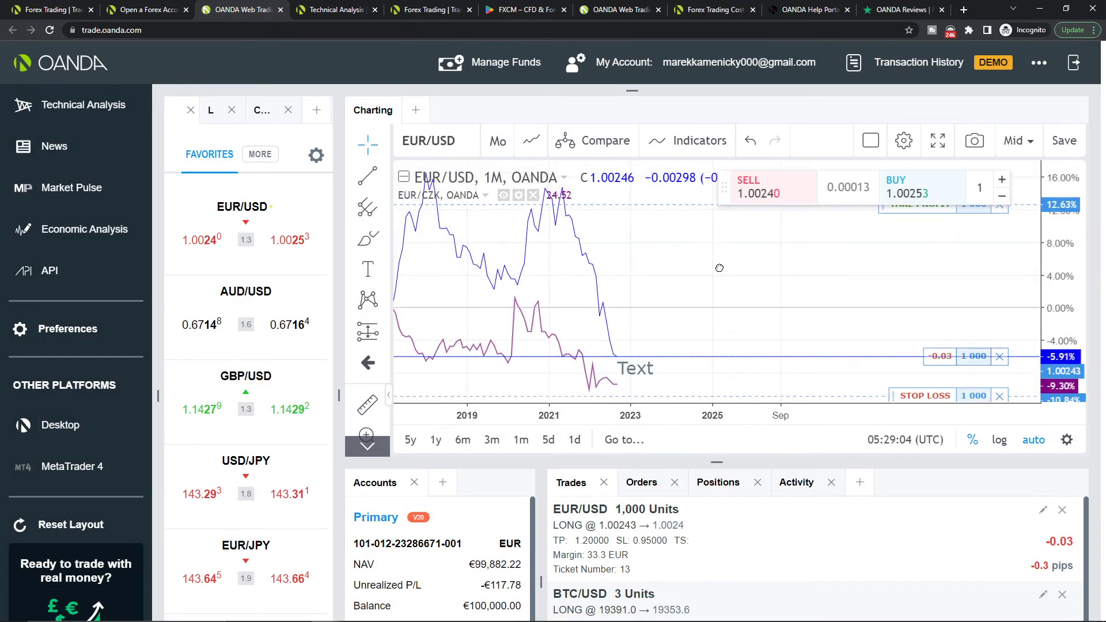
left_click_drag(717, 264, 772, 260)
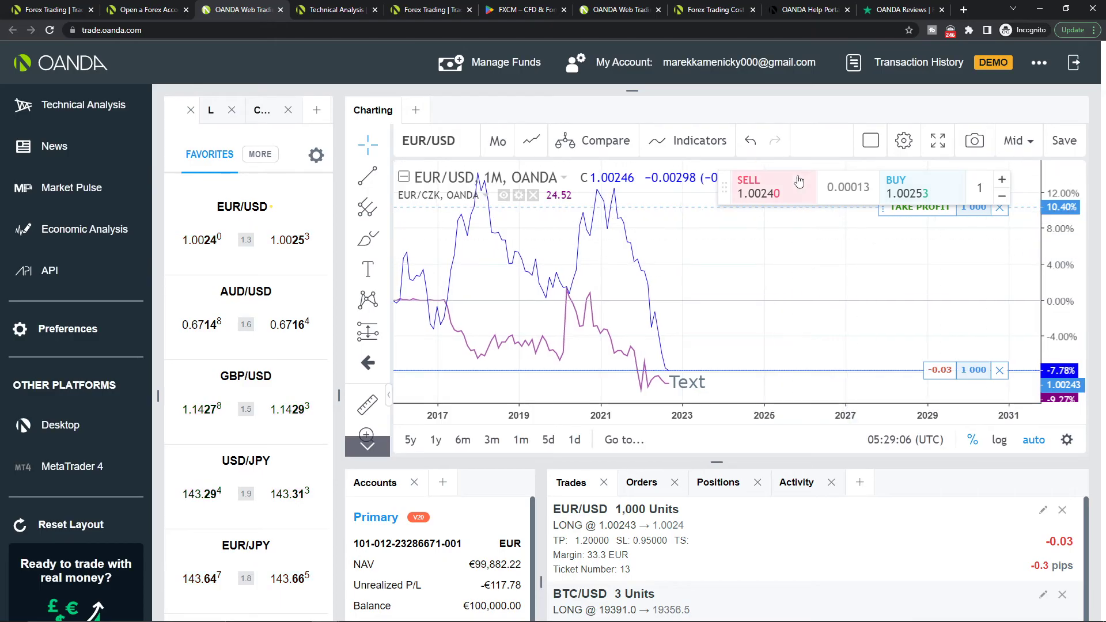
left_click(892, 190)
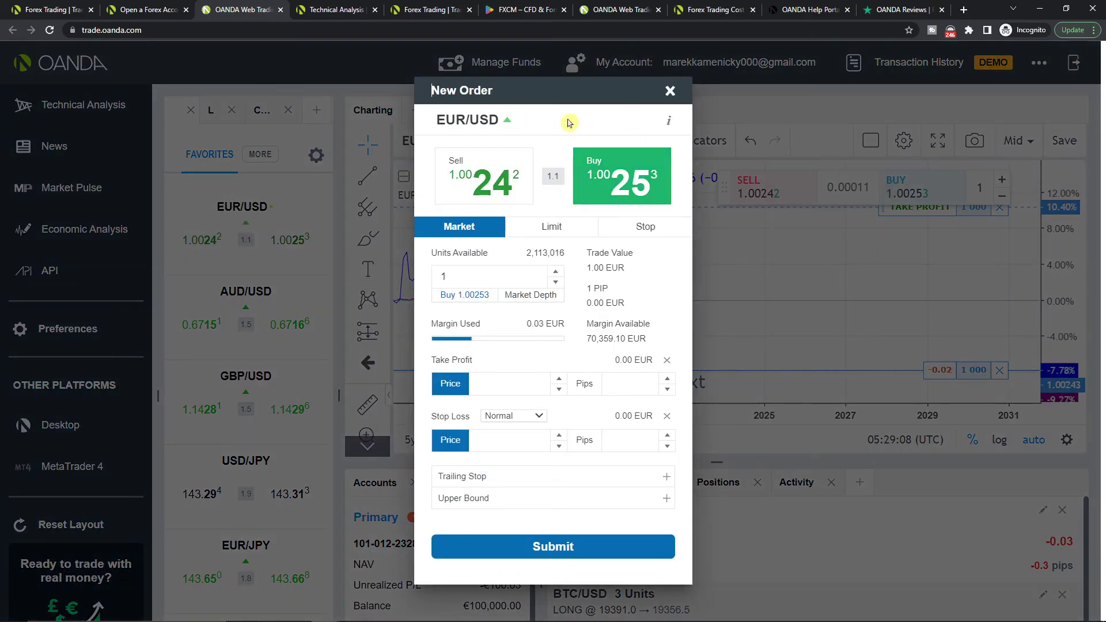
left_click(667, 92)
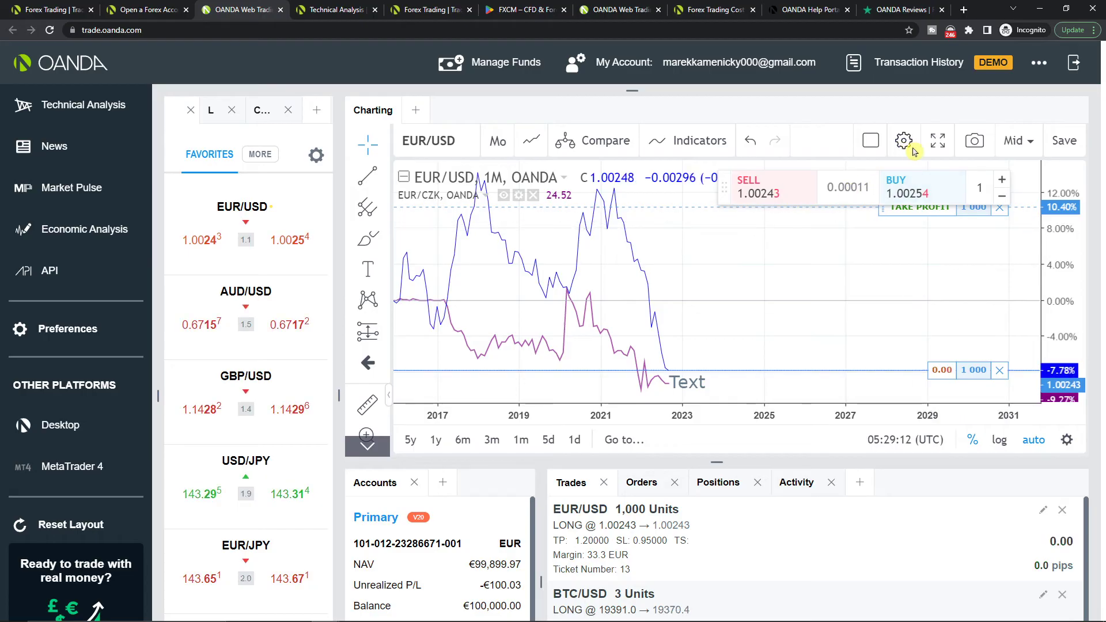
left_click(937, 143)
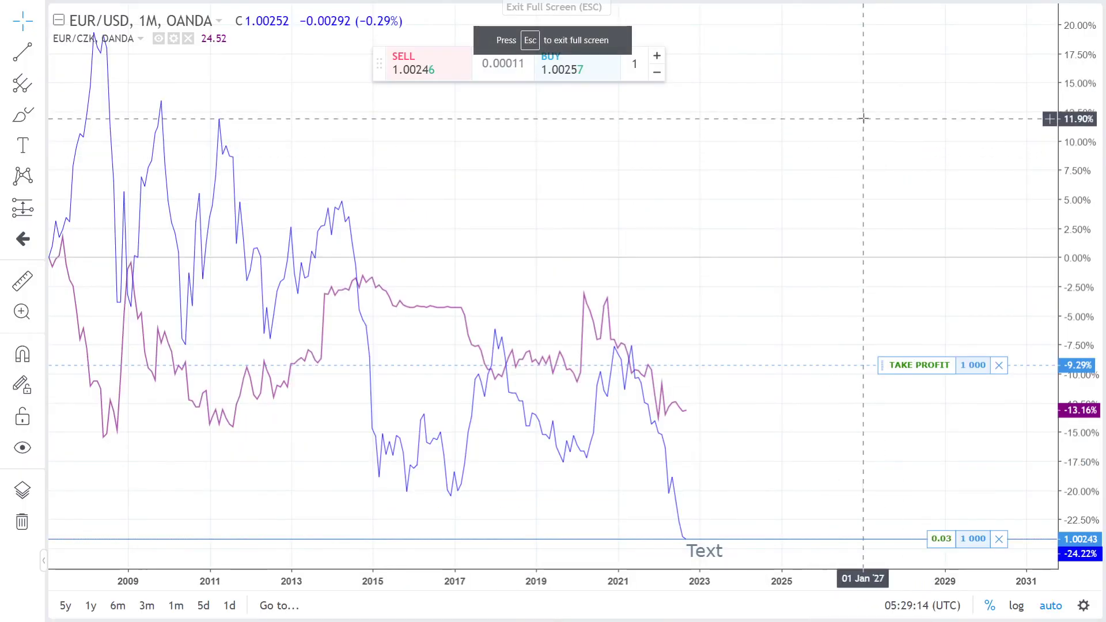
key("Escape")
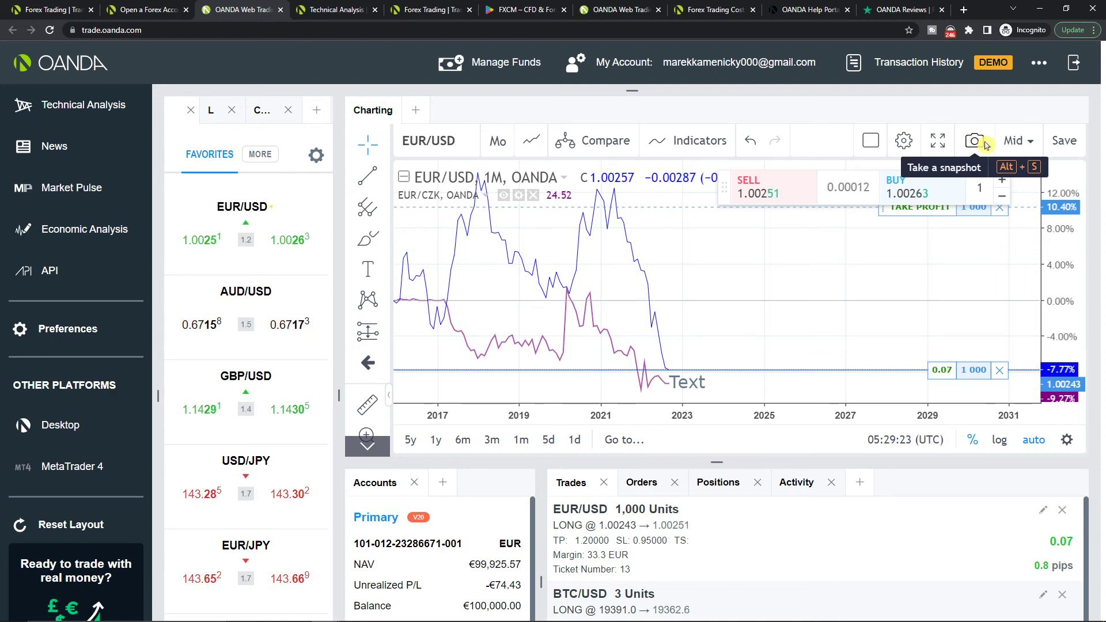
left_click(1013, 140)
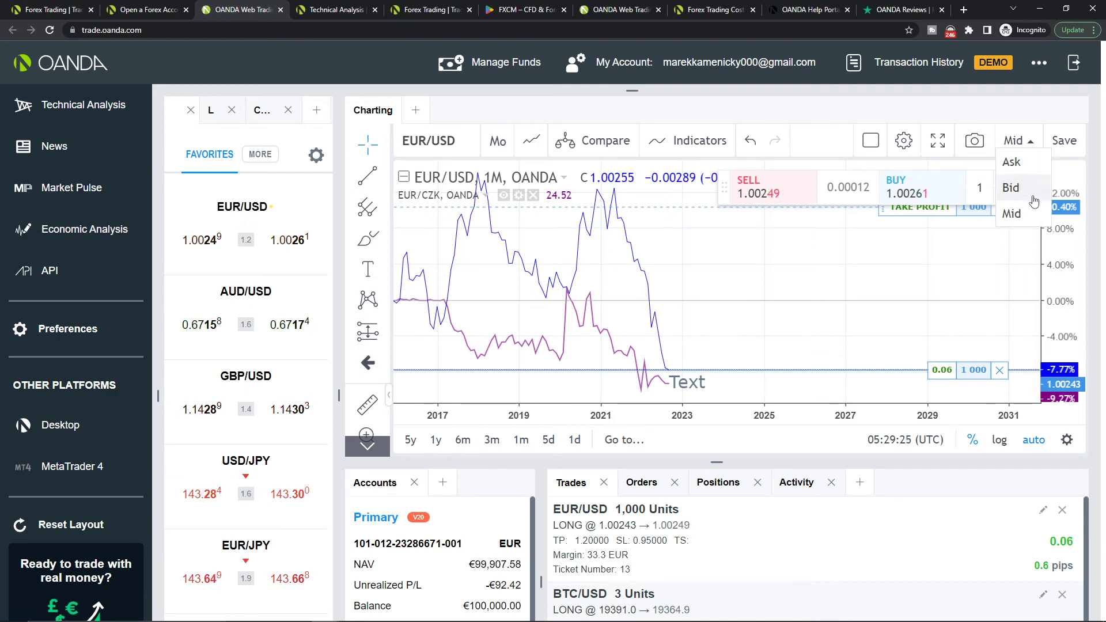
left_click(908, 429)
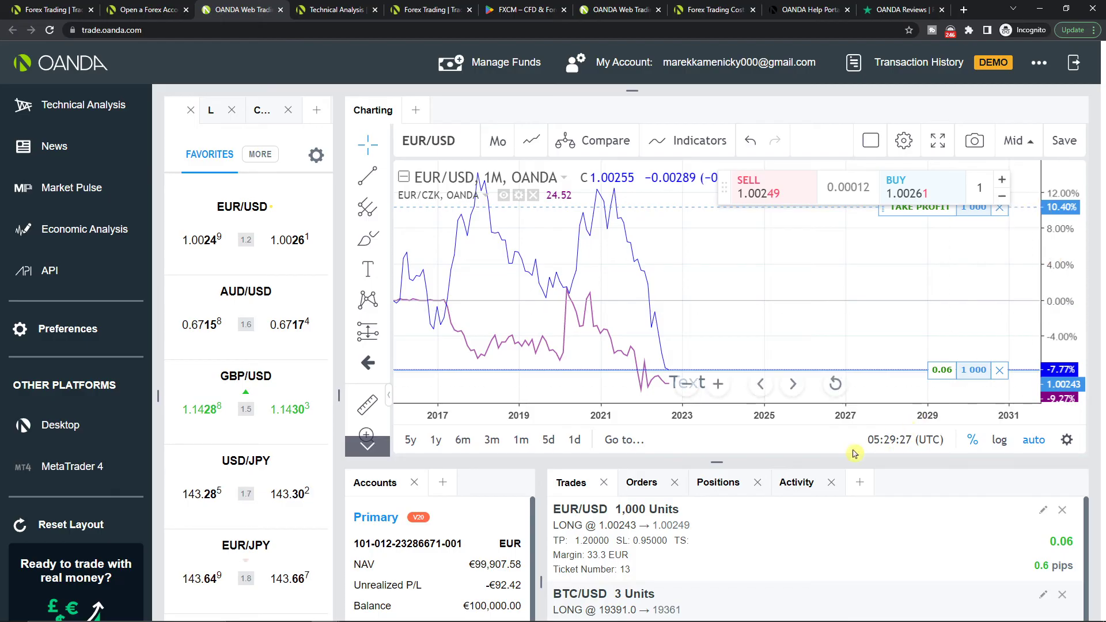
- Open the Manage Funds and Transaction History tabs, then return to the Web Trader tab
left_click(510, 77)
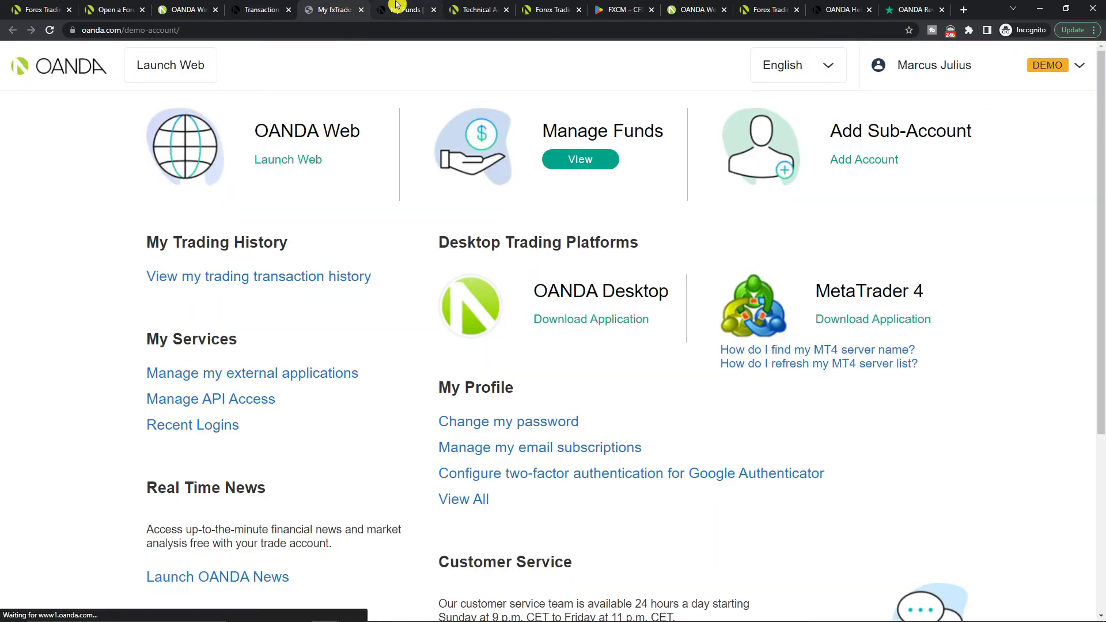
left_click(396, 10)
left_click(325, 10)
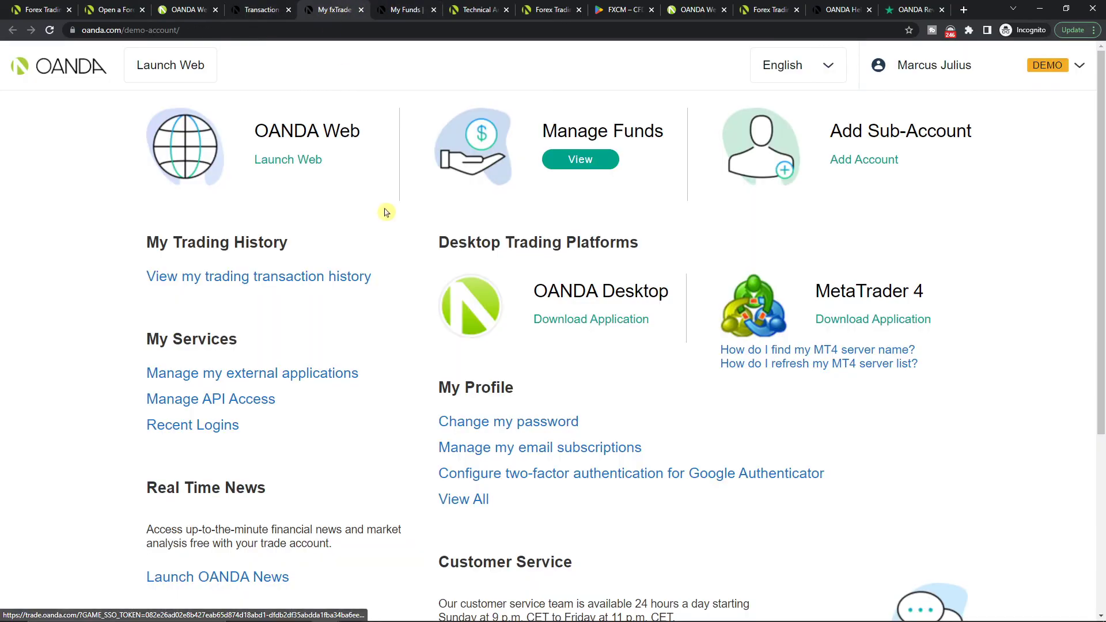
scroll(390, 227, "down", 2)
scroll(390, 228, "up", 2)
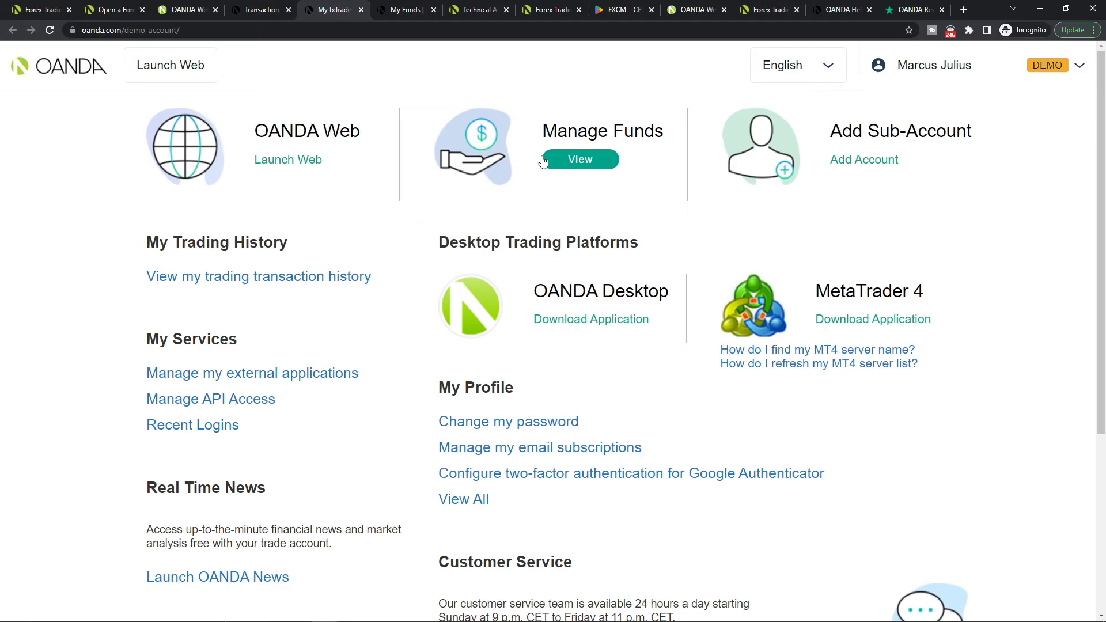
left_click(241, 5)
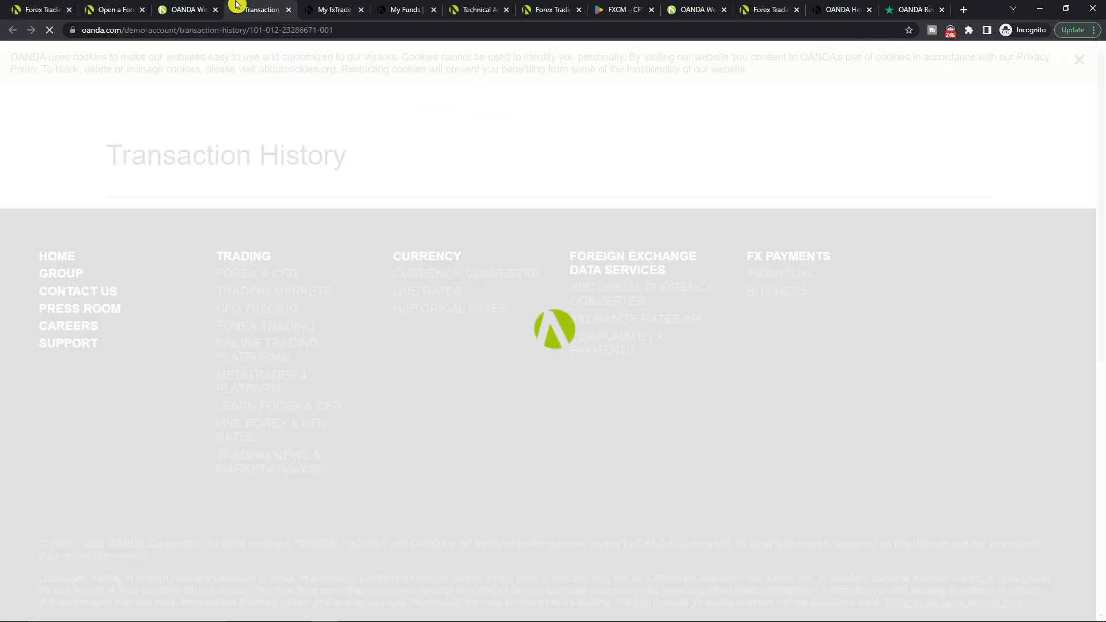
left_click(167, 6)
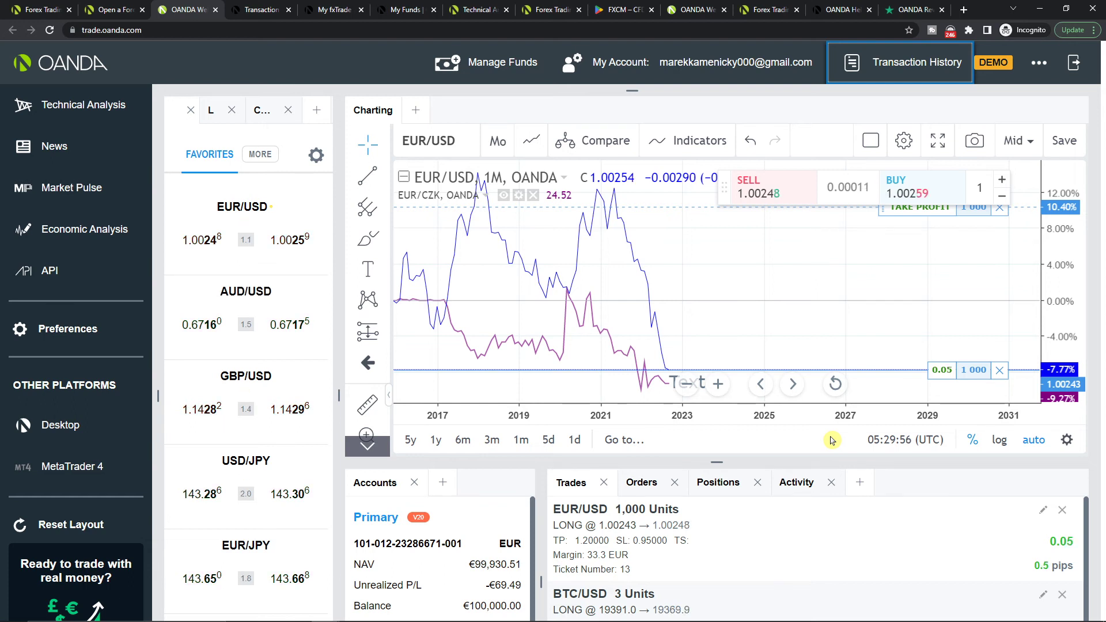
scroll(39, 406, "down", 1)
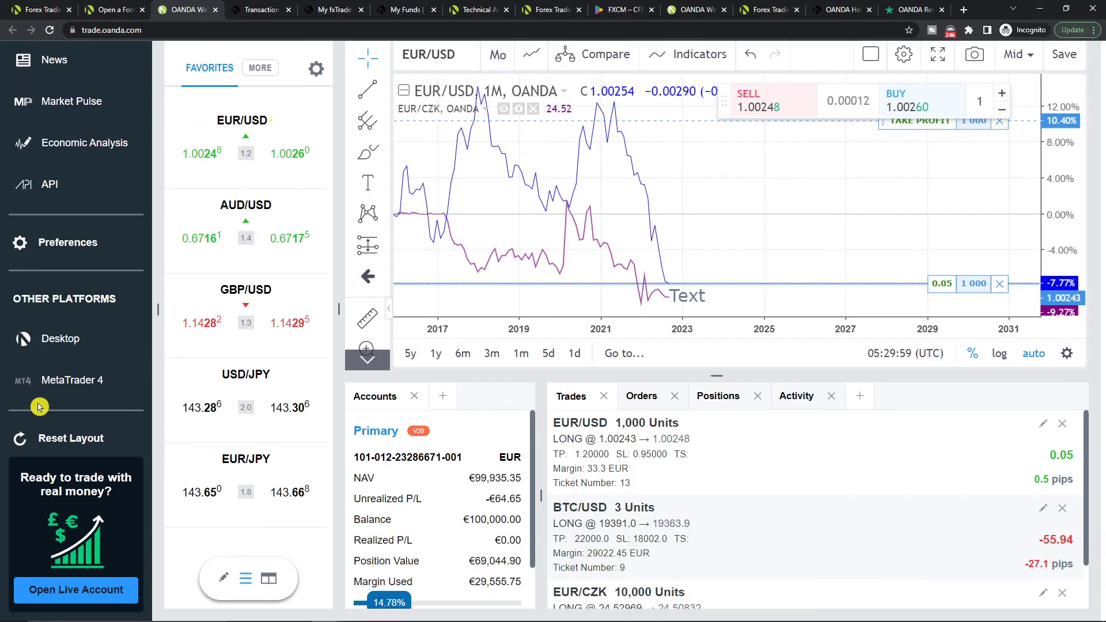
- Choose Open Live Account at the bottom of the left sidebar to show the Risk Disclaimer
left_click(80, 591)
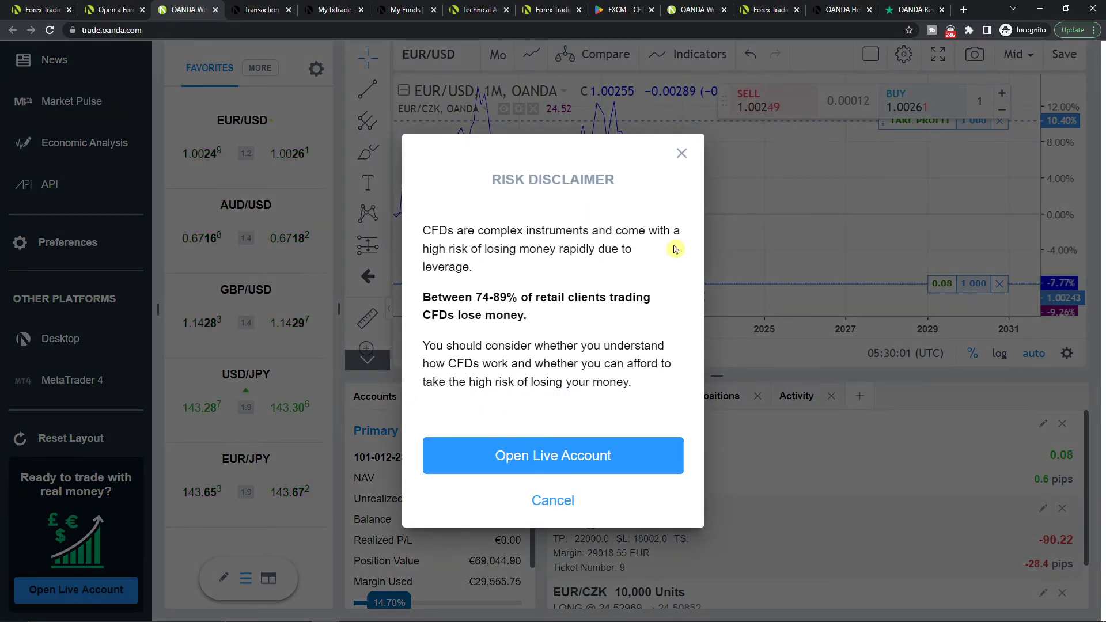